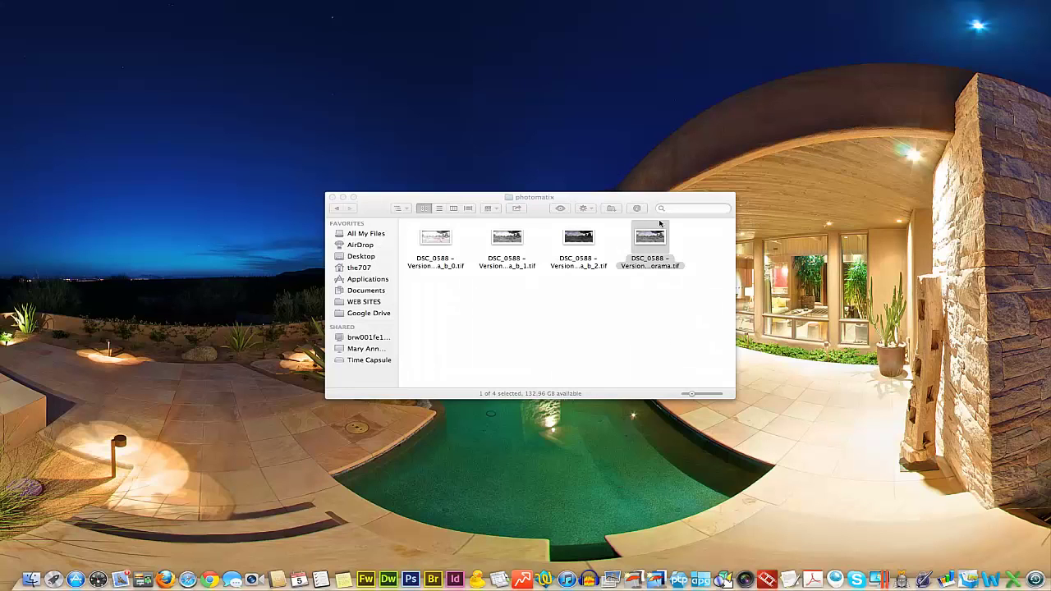
- In the photomatix folder, preview the finished panorama TIFF full-screen
click(624, 287)
drag(565, 291, 449, 245)
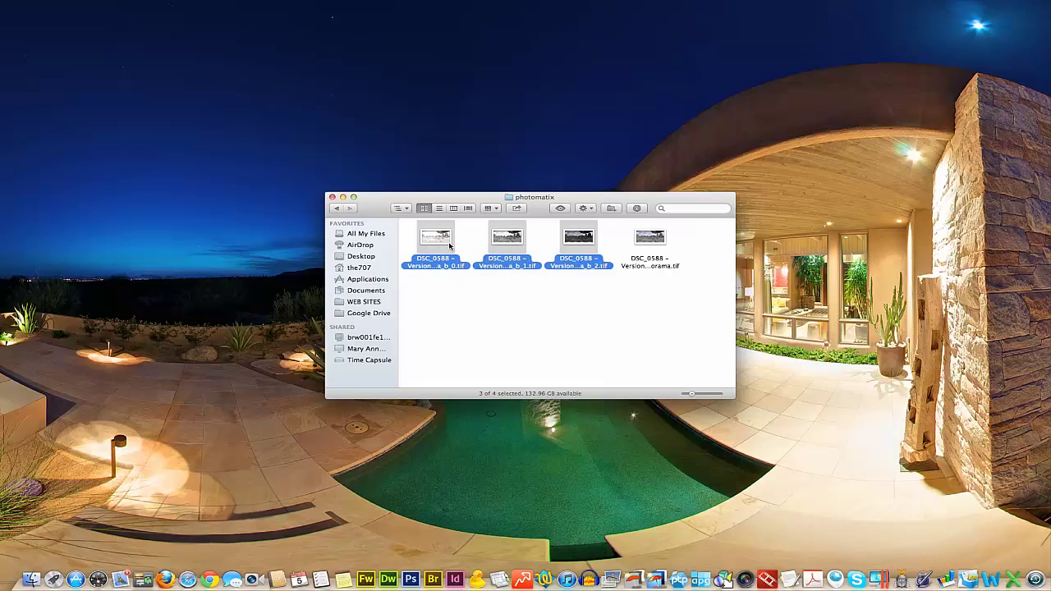
click(653, 237)
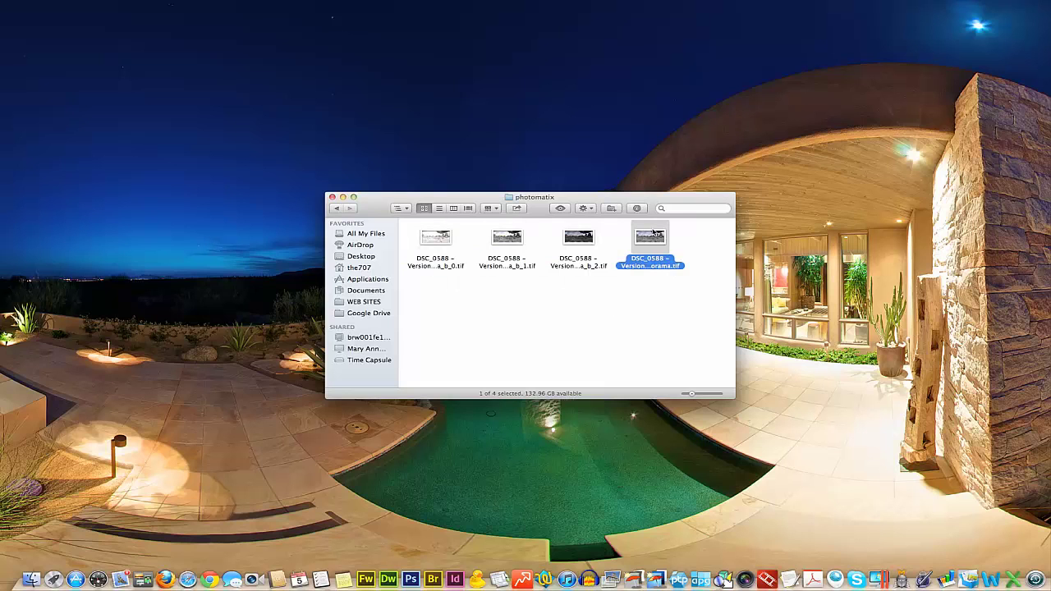
key(space)
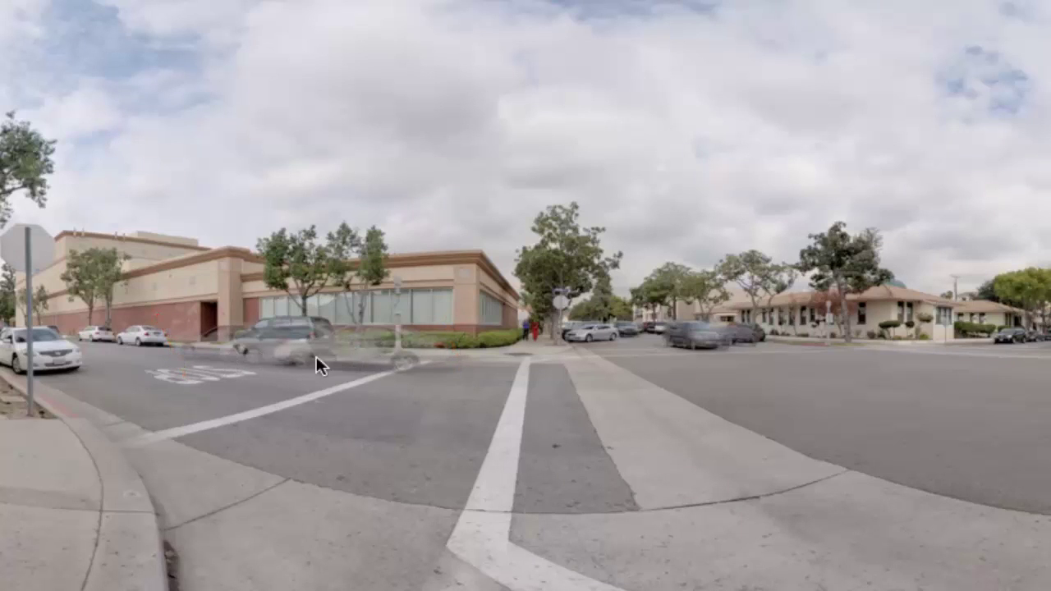
- Close the preview and drag the three DSC_0588 bracket TIFFs onto Photomatix Pro
key(space)
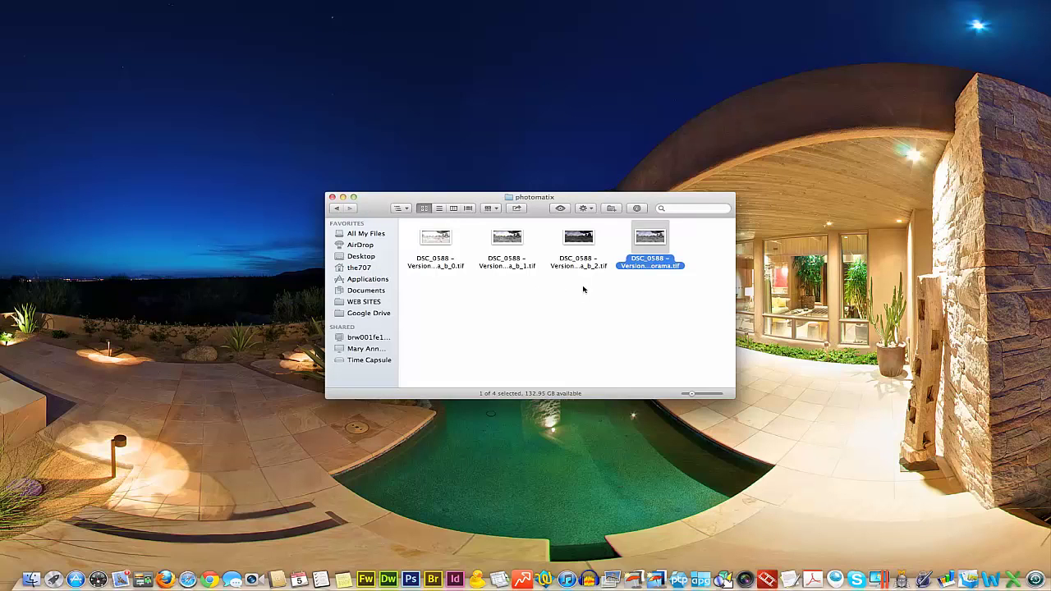
drag(580, 291, 433, 242)
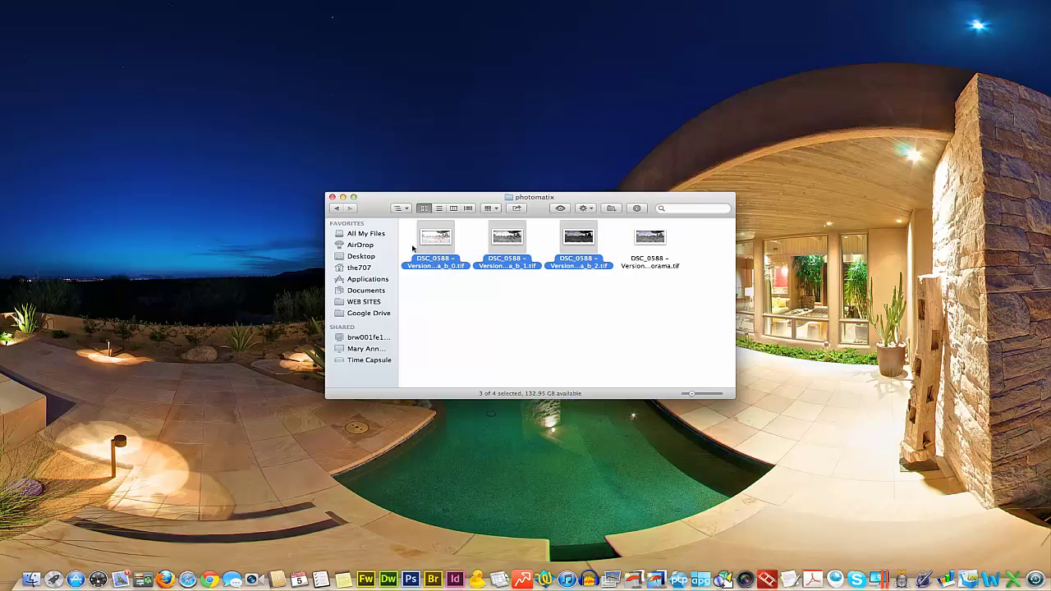
drag(436, 238, 656, 577)
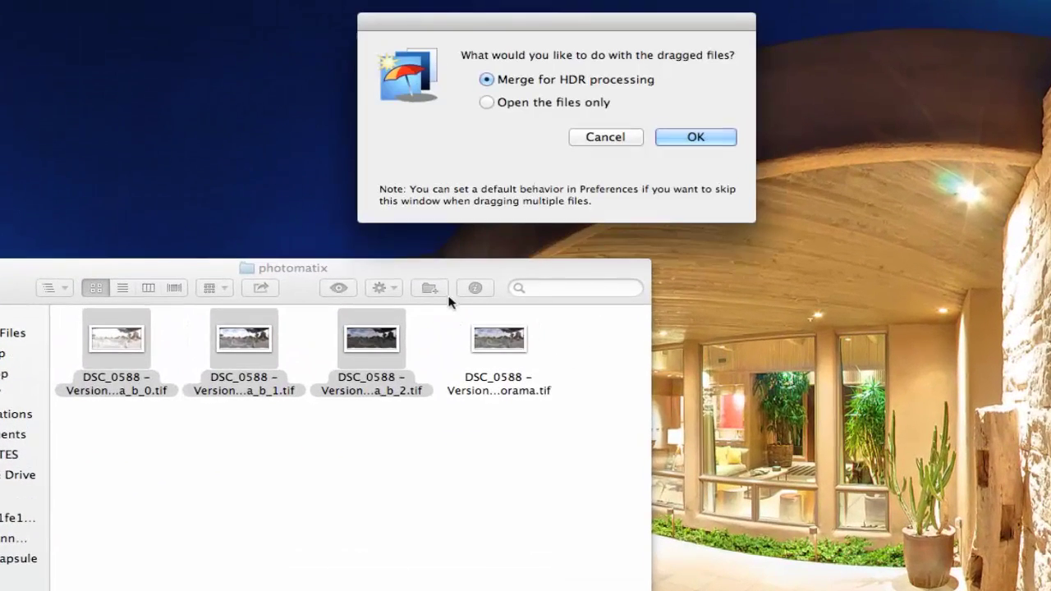
- Merge the three brackets for HDR with Remove ghosts set to automatic, then preprocess
click(706, 137)
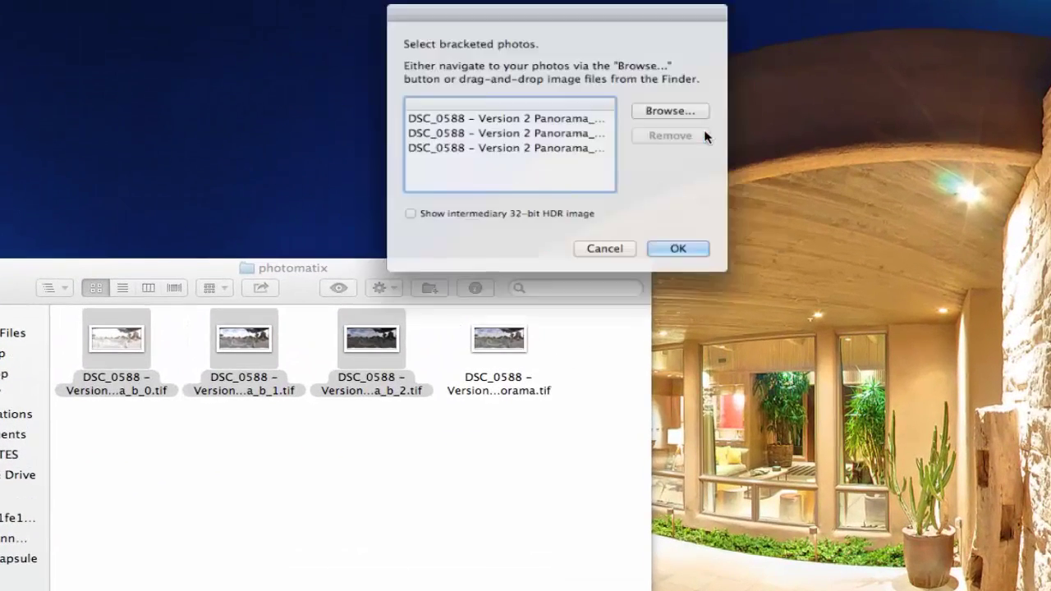
click(690, 259)
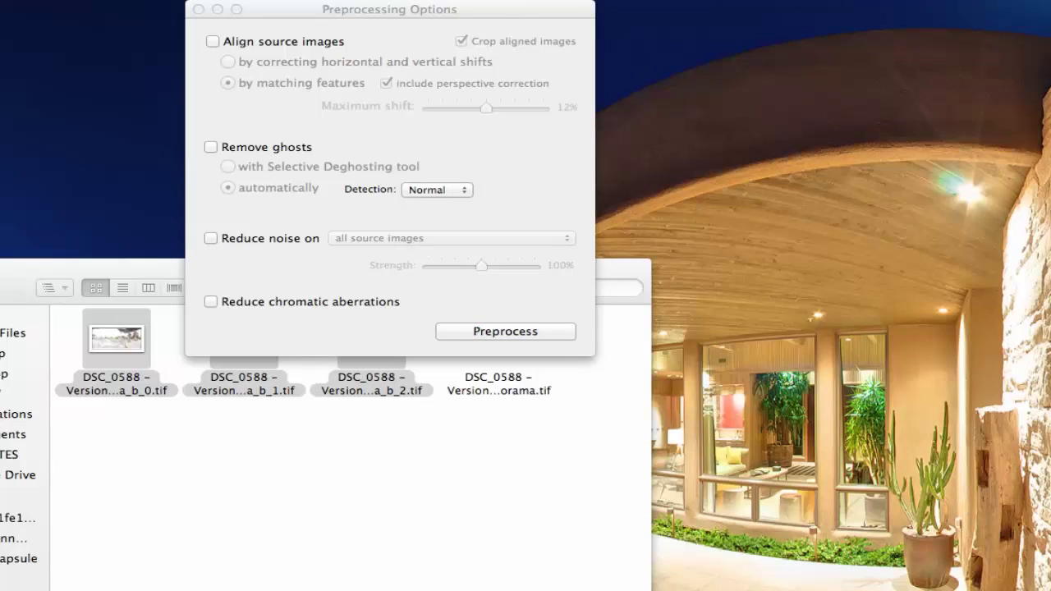
click(207, 145)
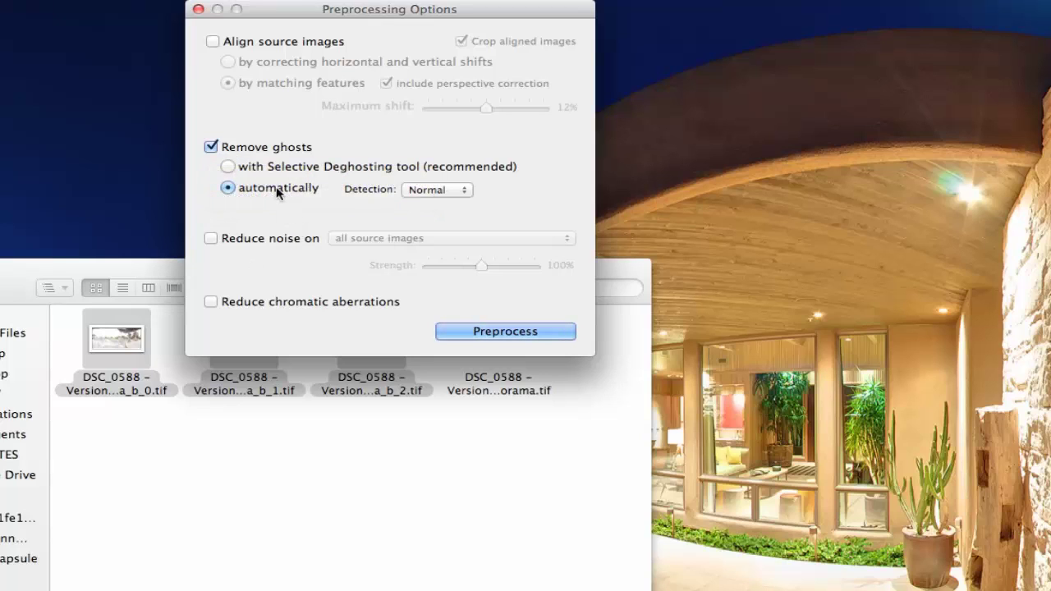
click(235, 168)
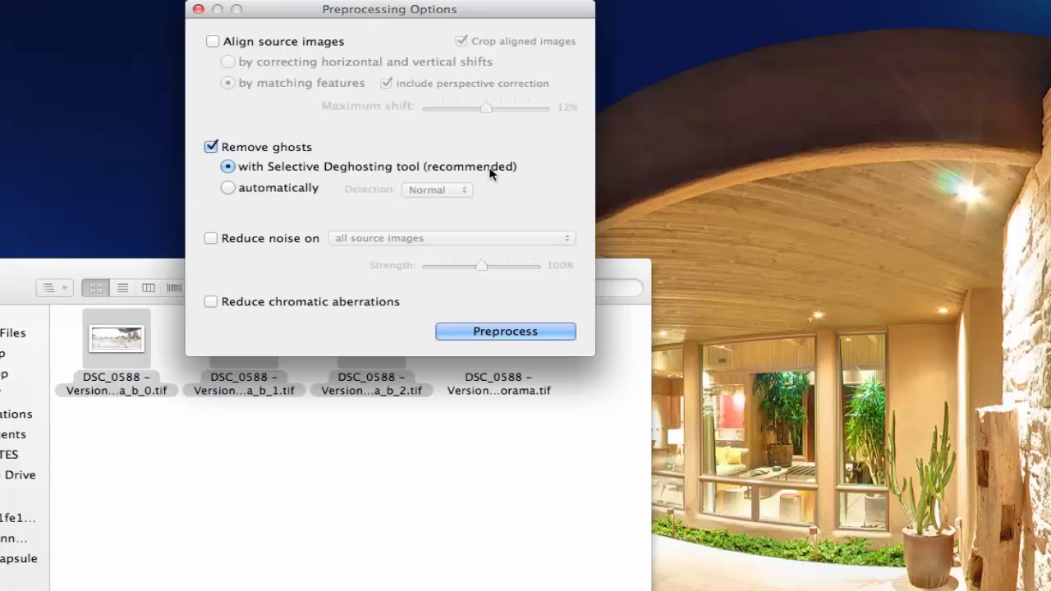
click(229, 191)
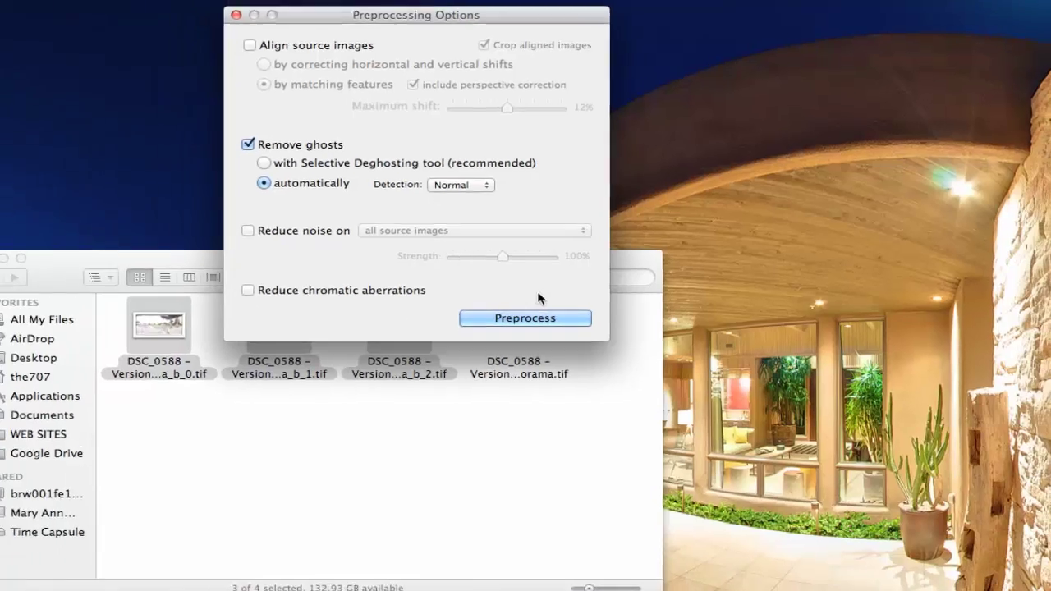
click(503, 330)
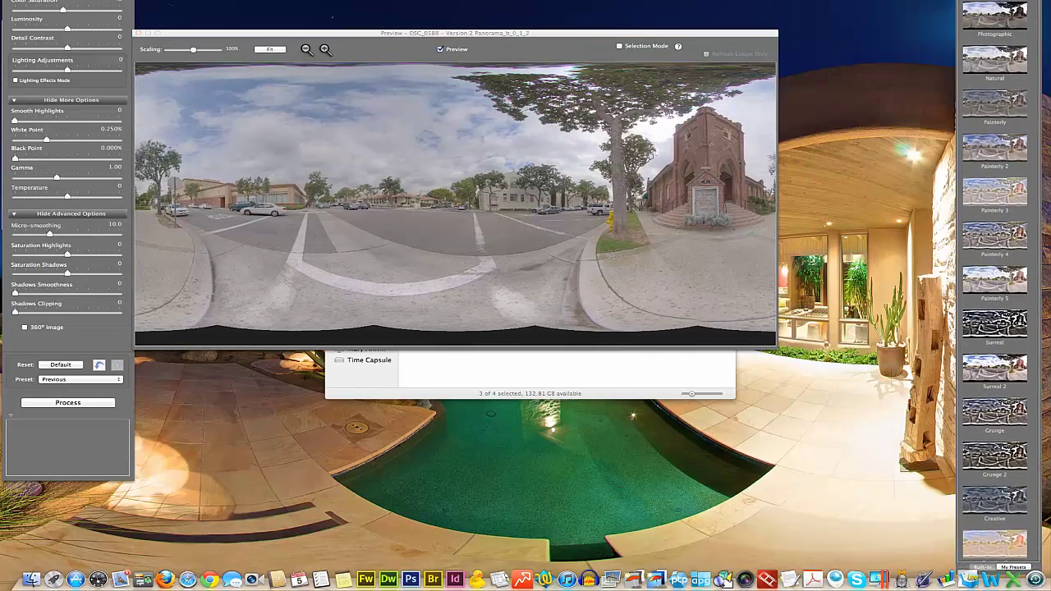
- Fit the panorama in the preview and check the parked cars in the Loupe close-up
click(274, 50)
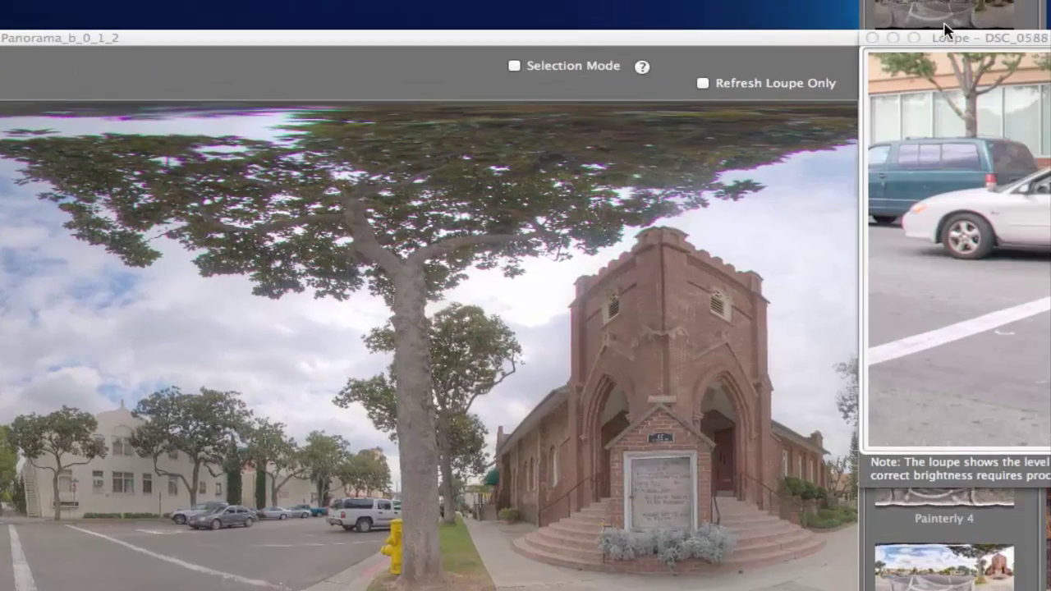
drag(944, 30, 282, 142)
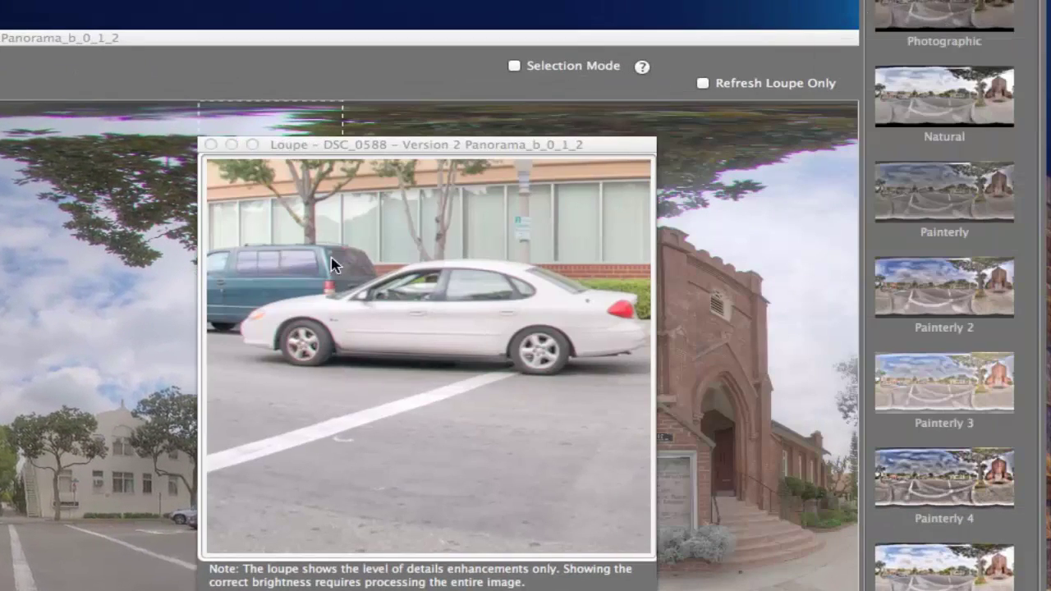
click(211, 146)
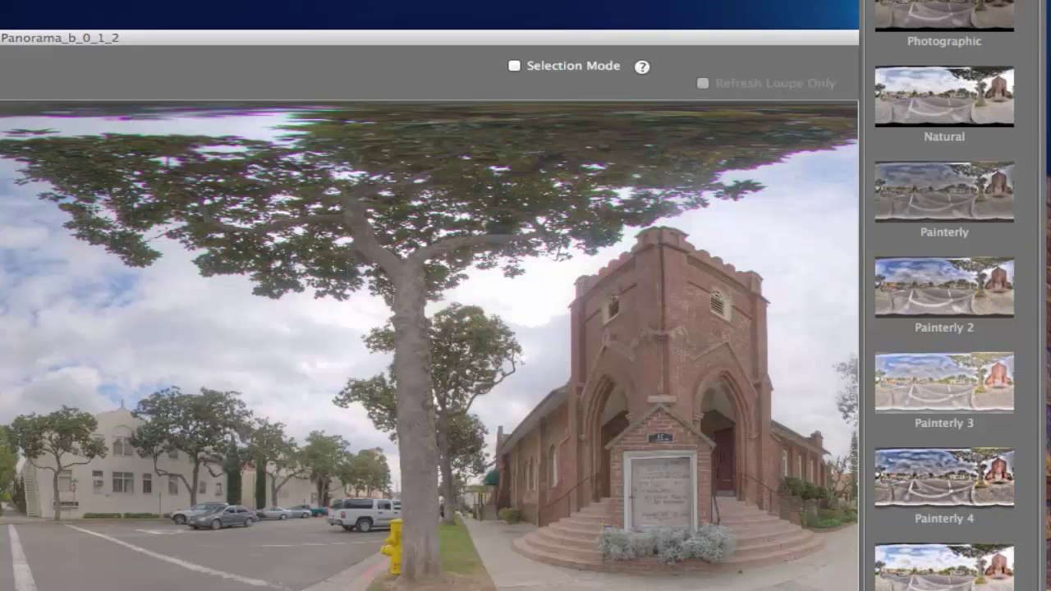
click(512, 274)
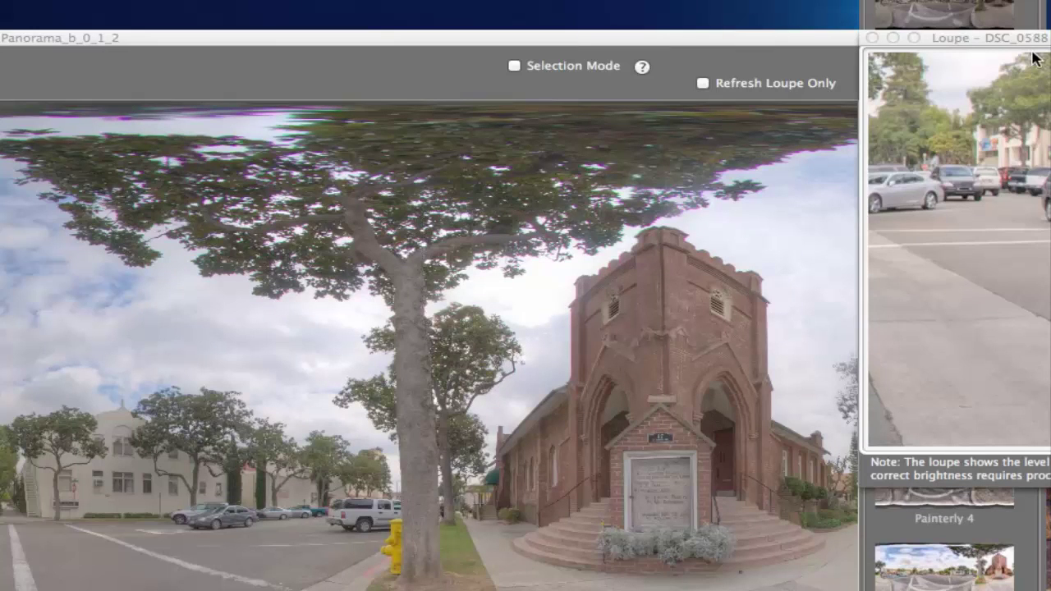
drag(1023, 38, 624, 61)
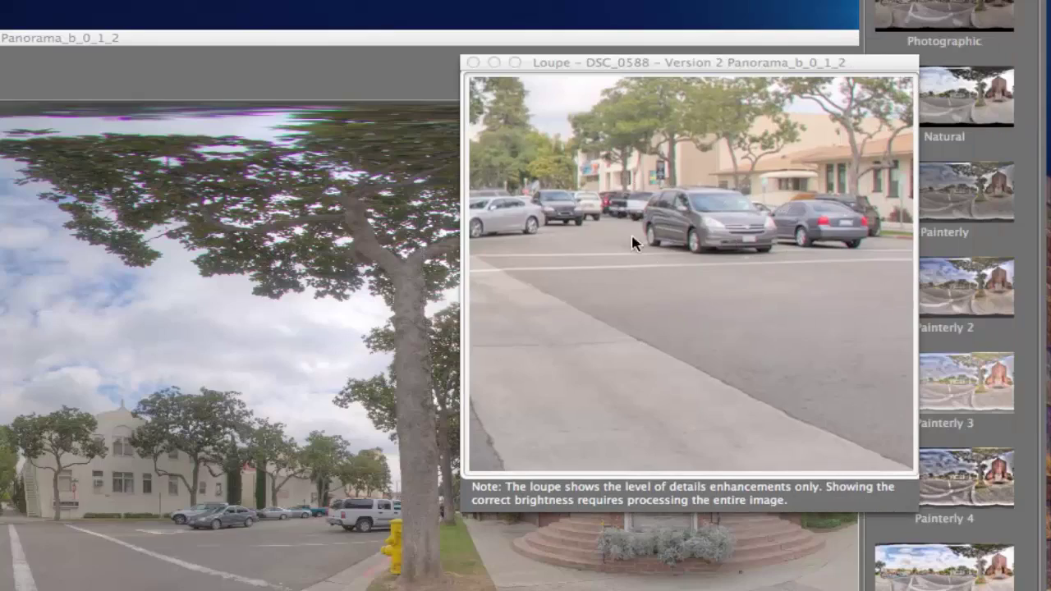
click(473, 63)
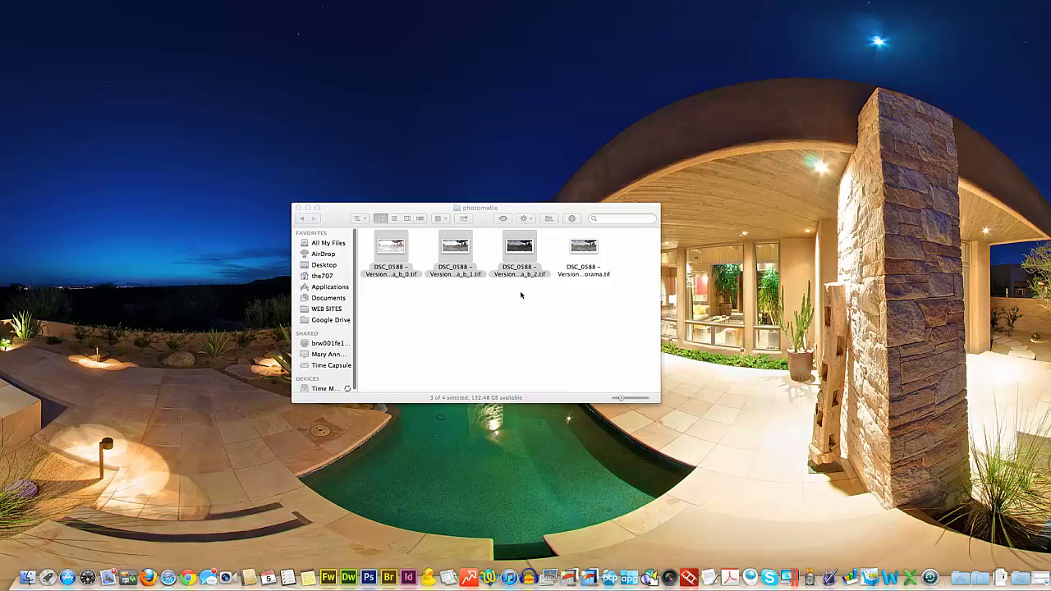
- Reselect the three bracket TIFFs in Finder and drag them onto Photomatix Pro
click(588, 245)
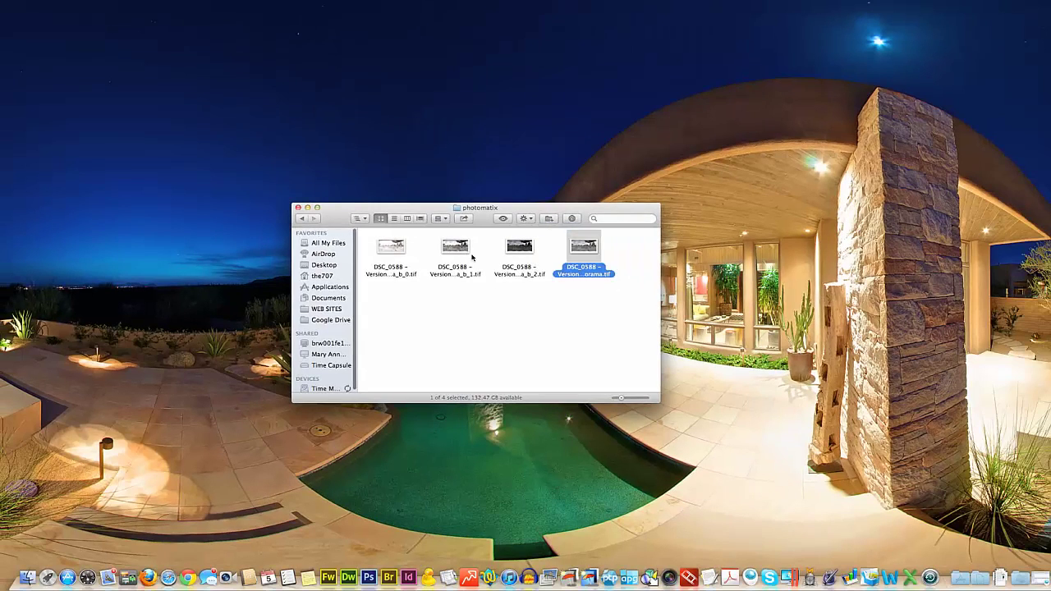
click(501, 299)
drag(520, 281, 378, 234)
drag(402, 271, 575, 577)
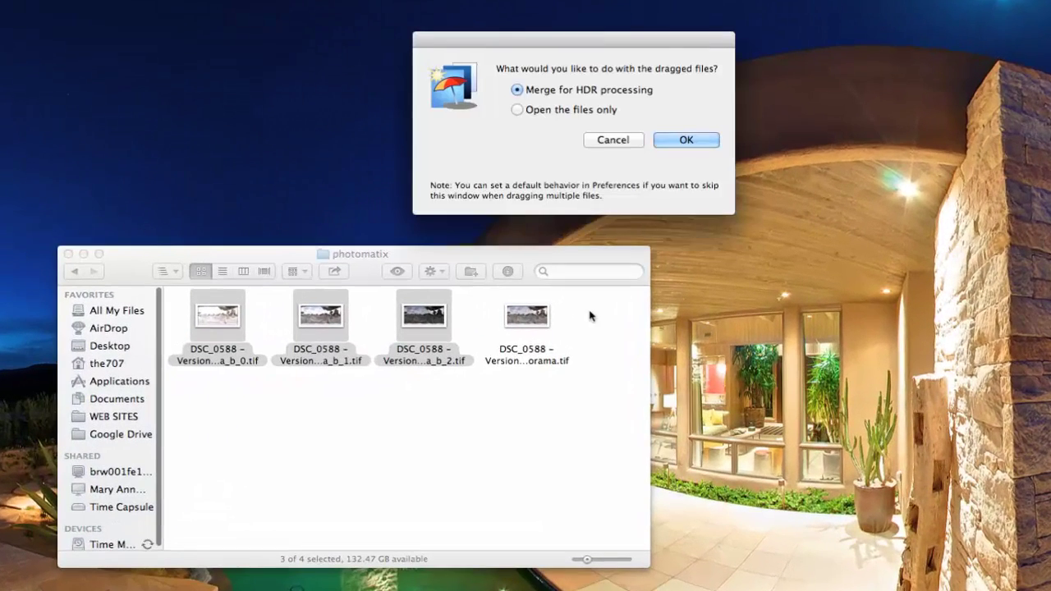
- Confirm the HDR merge of the three brackets and preprocess with the Selective Deghosting tool
click(661, 144)
click(670, 348)
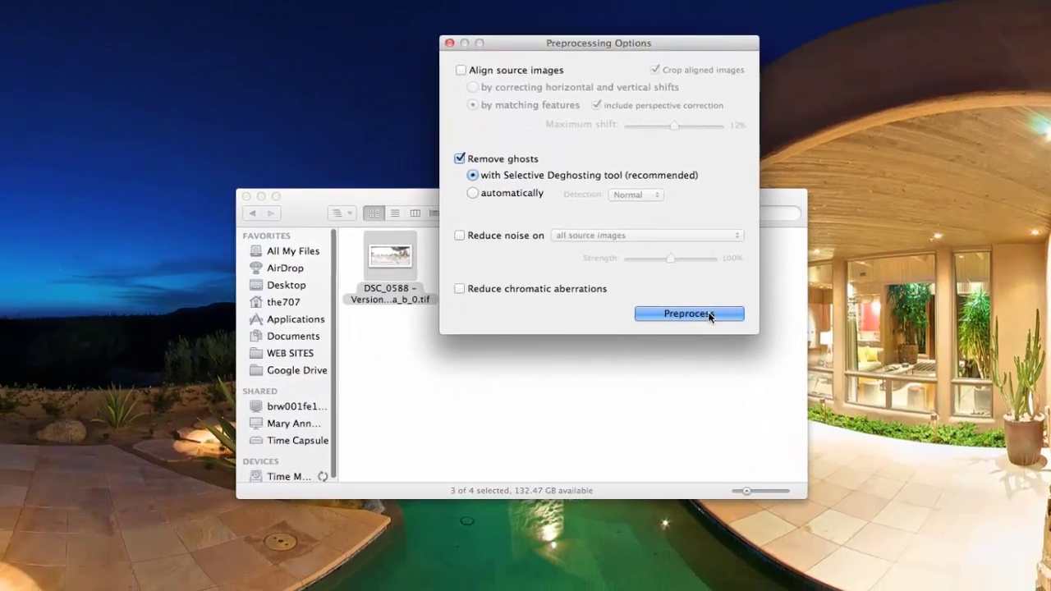
click(542, 376)
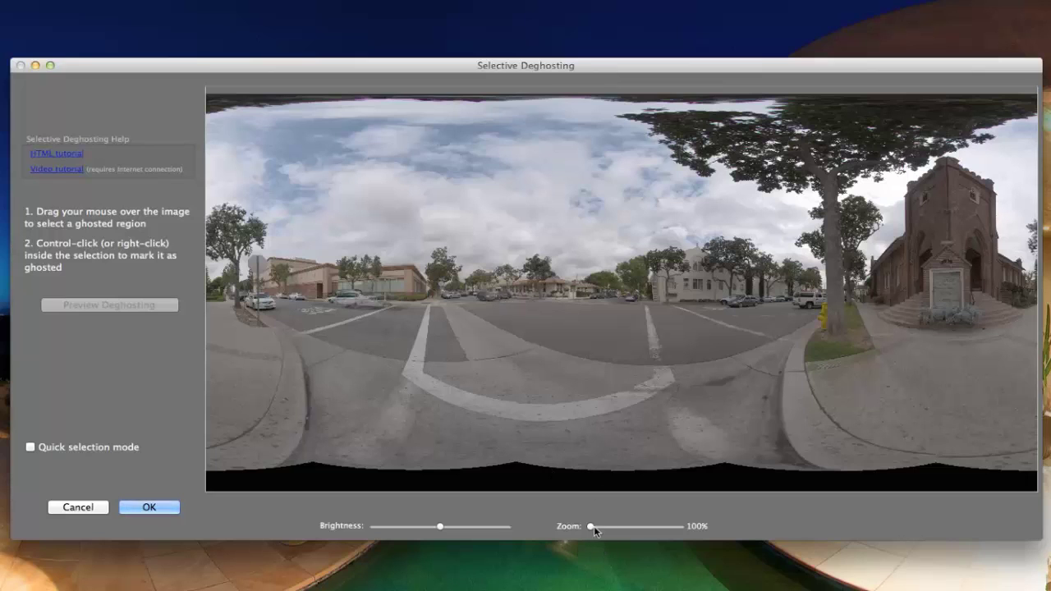
- Zoom in on the street and mark the first outlined car as a ghosted area
drag(589, 526, 637, 534)
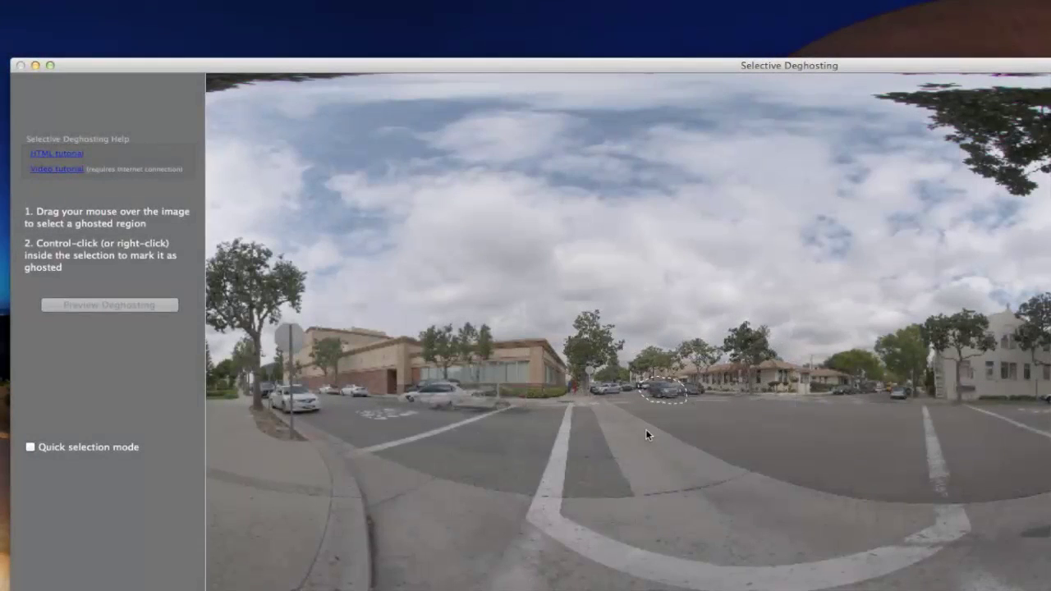
right_click(667, 393)
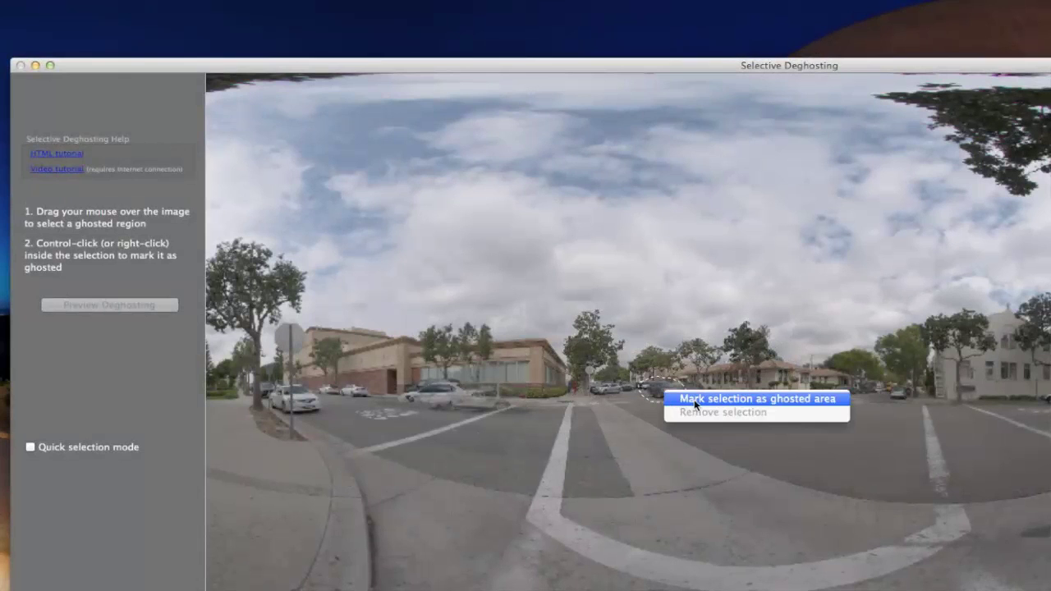
click(693, 399)
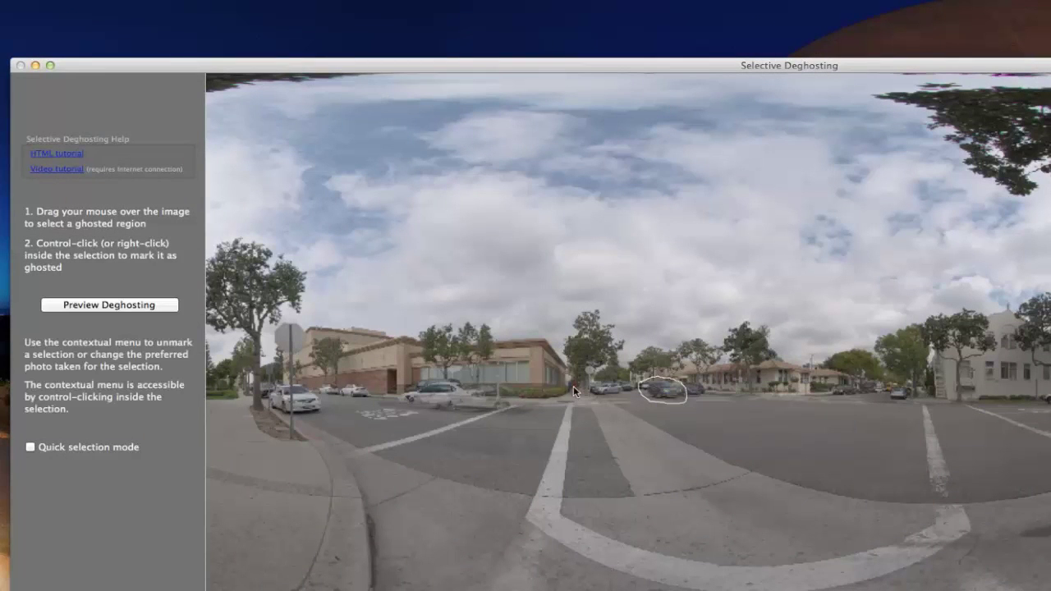
- Mark the cars near the left crosswalk as ghosted, preview the deghosting, and accept it
mouse_move(383, 386)
mouse_down()
mouse_move(468, 381)
mouse_move(535, 392)
mouse_move(527, 413)
mouse_move(463, 421)
mouse_up()
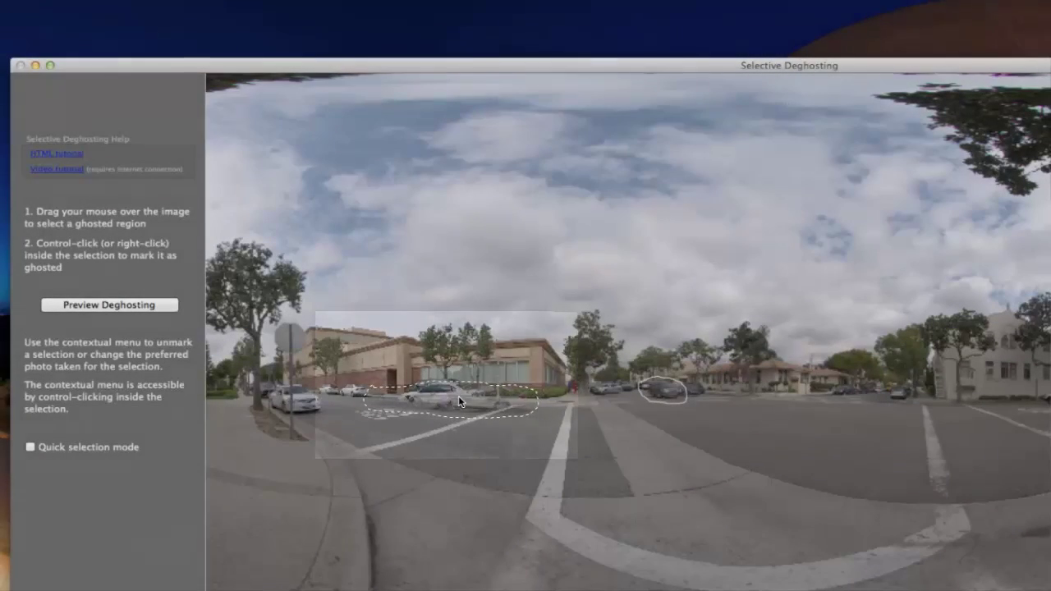
right_click(459, 400)
click(608, 404)
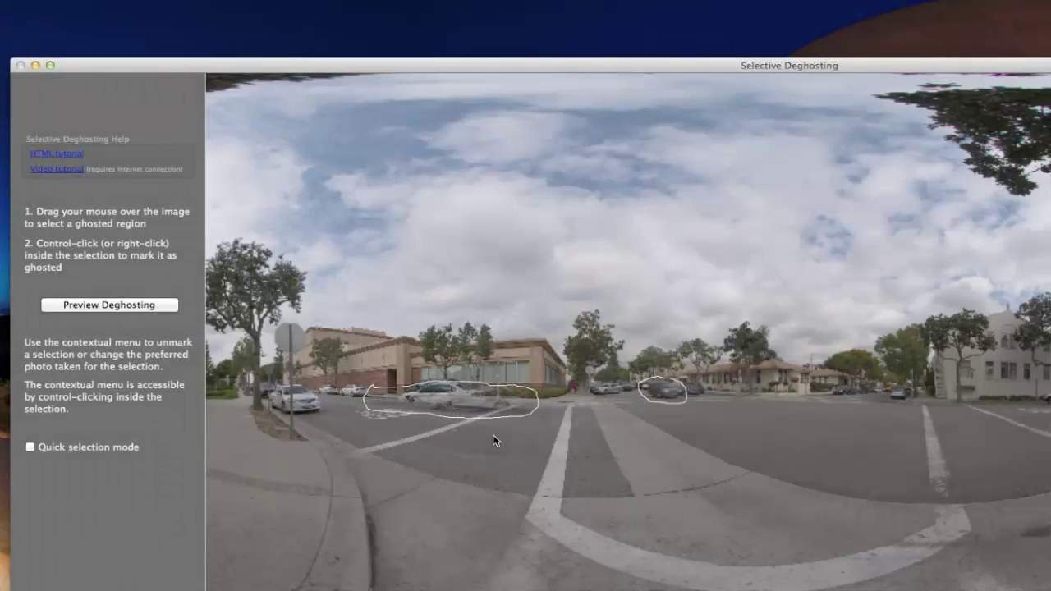
click(123, 306)
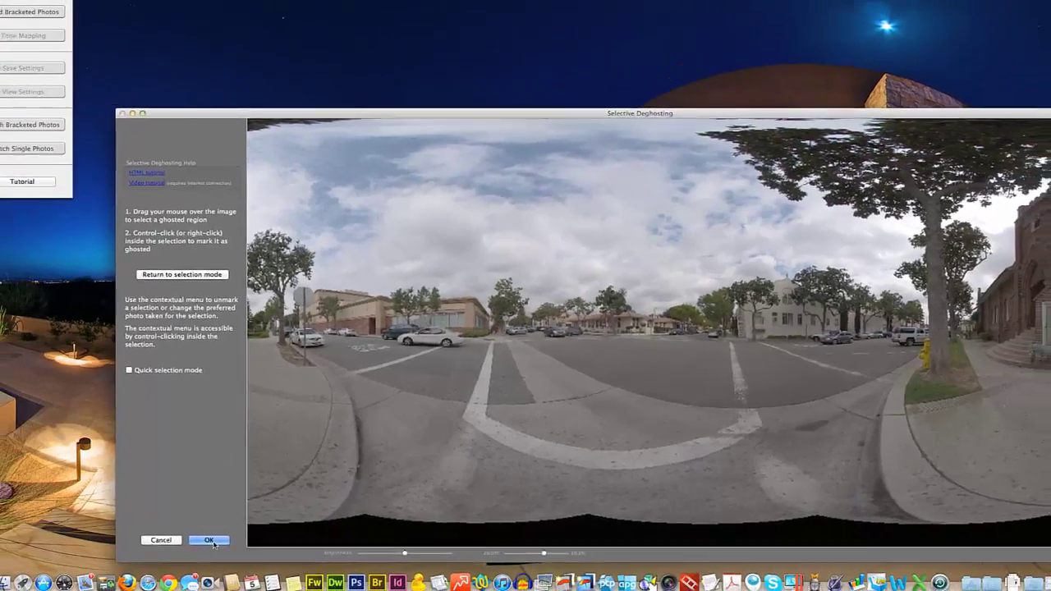
click(119, 560)
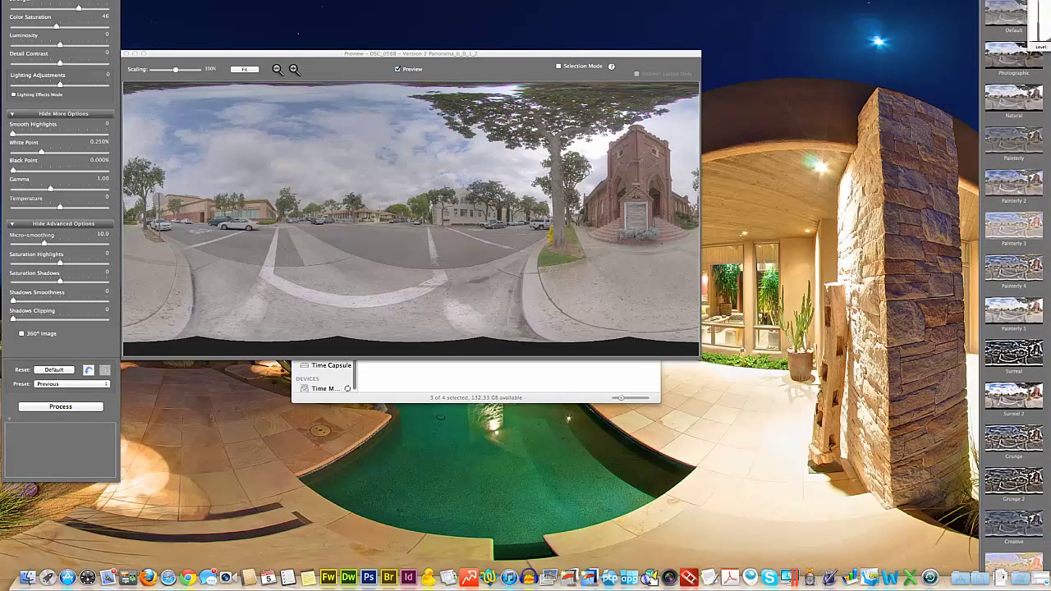
click(248, 70)
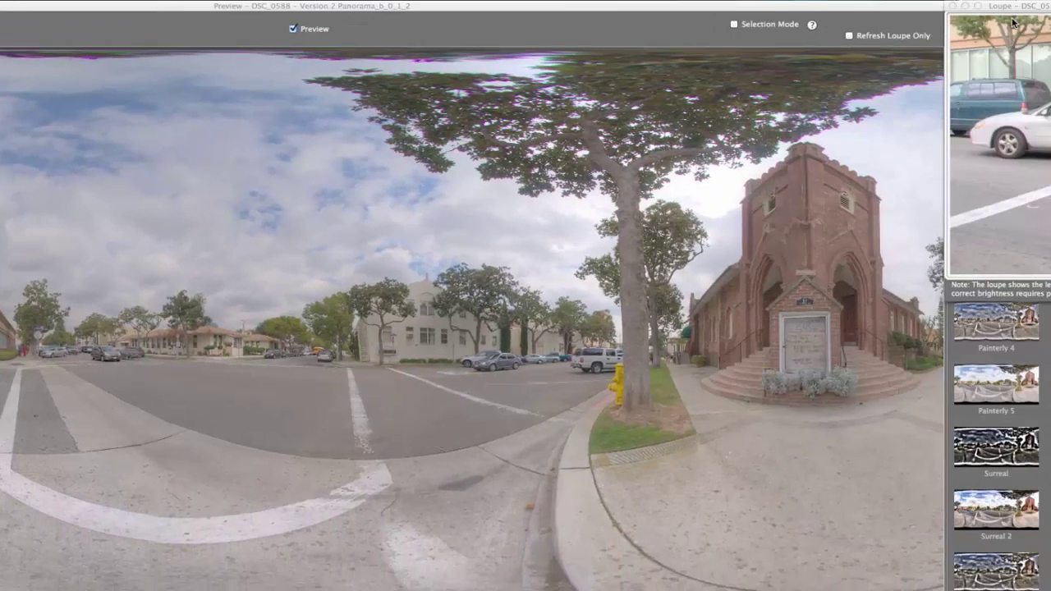
drag(1017, 7, 542, 60)
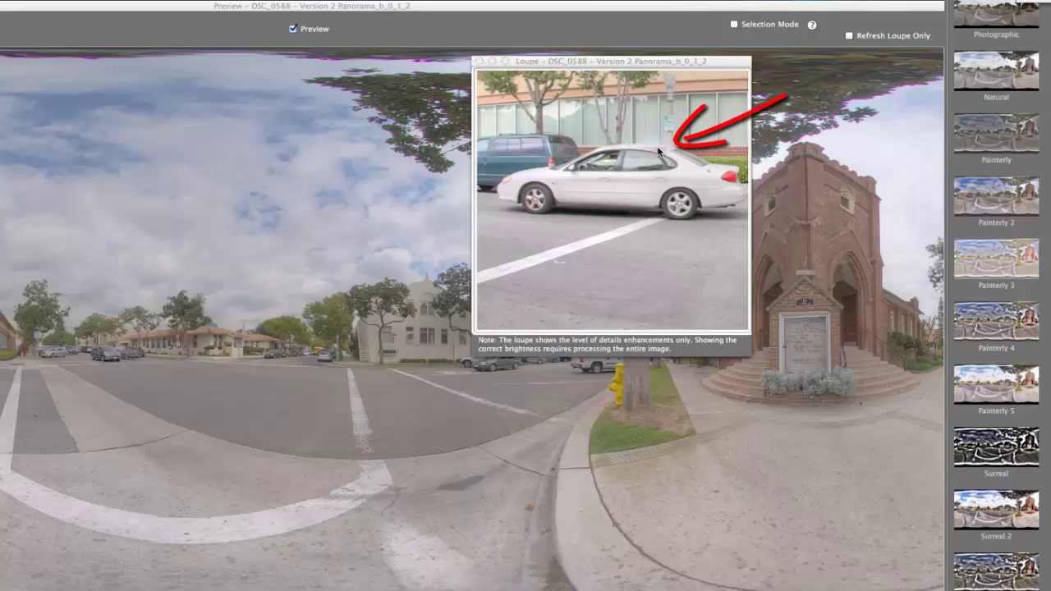
click(479, 61)
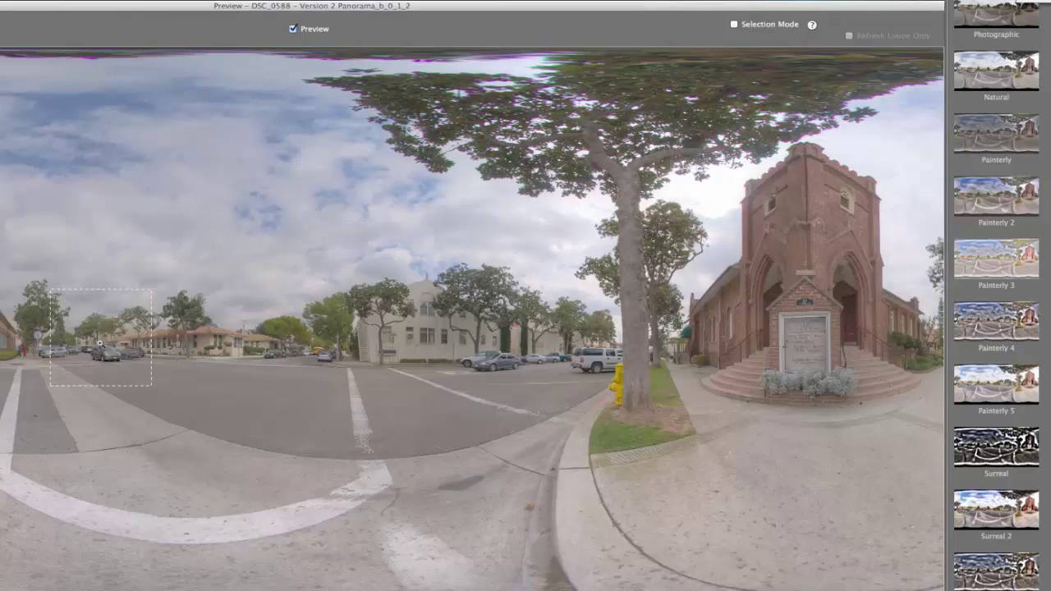
click(100, 345)
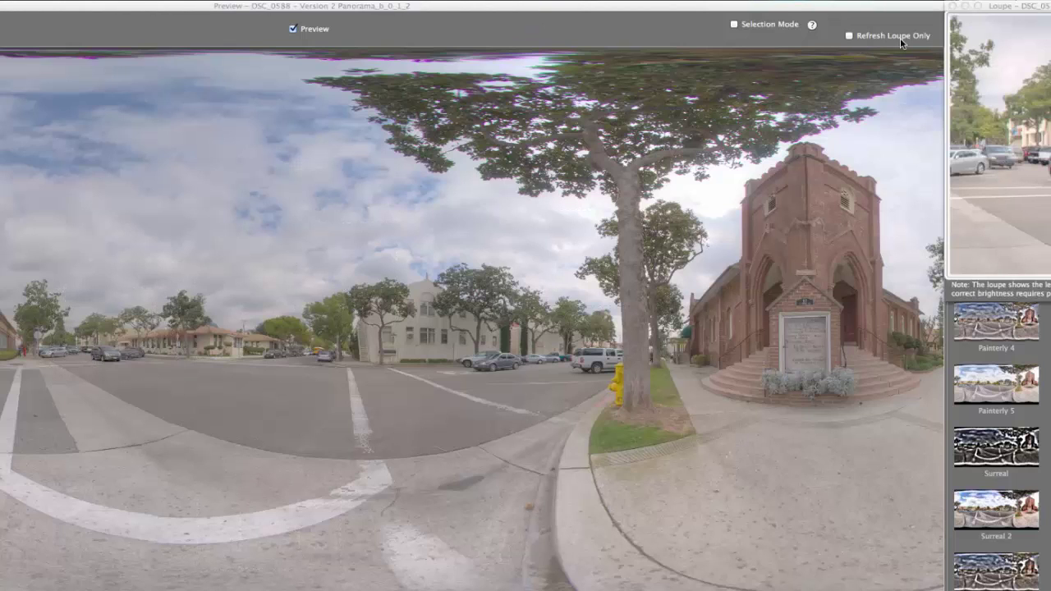
drag(1020, 8, 632, 56)
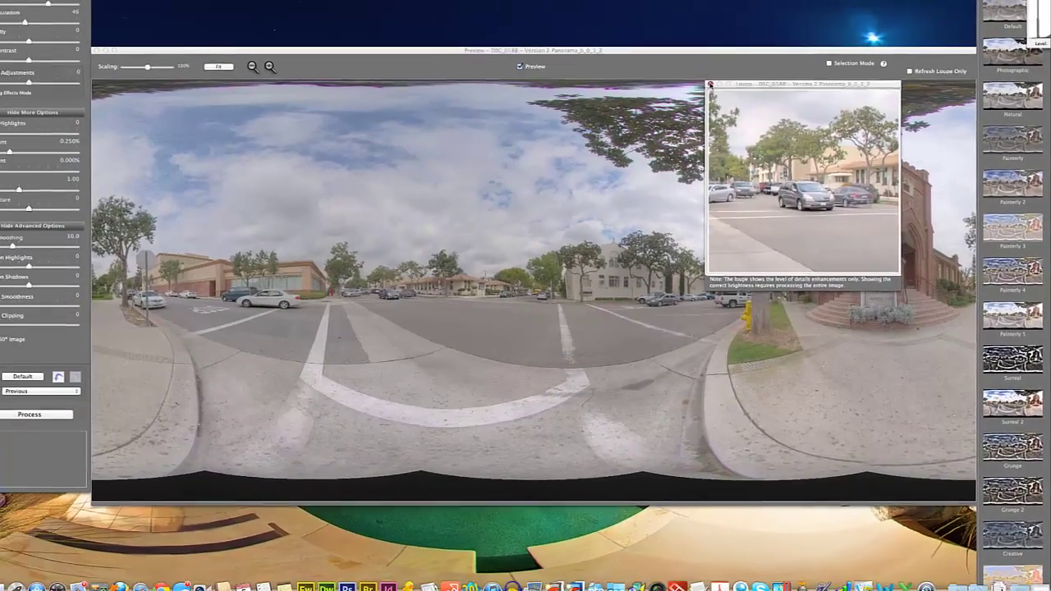
click(565, 55)
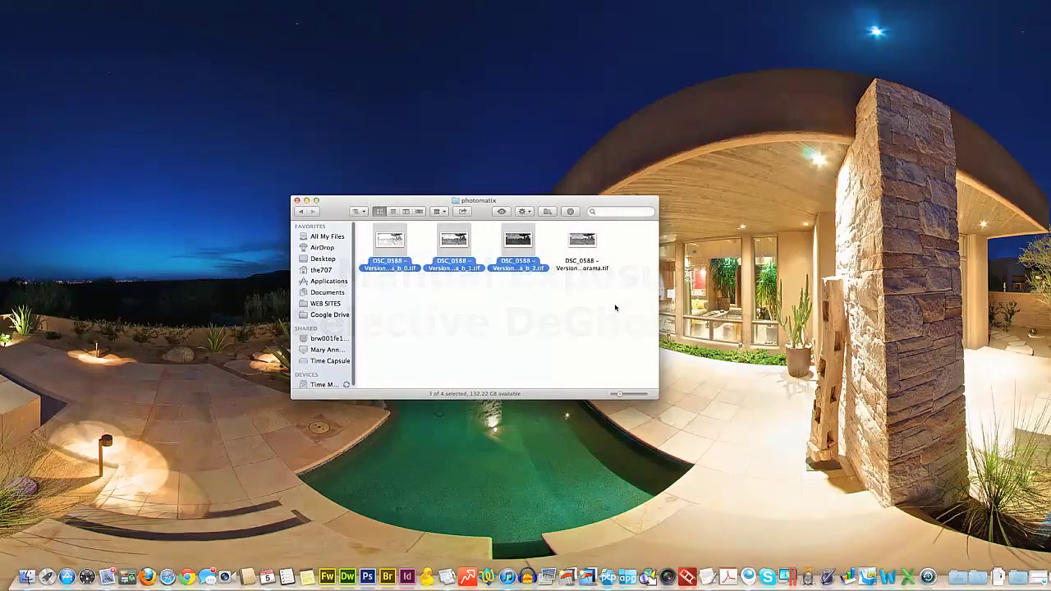
- Open the merged panorama file from Finder to view it
click(617, 308)
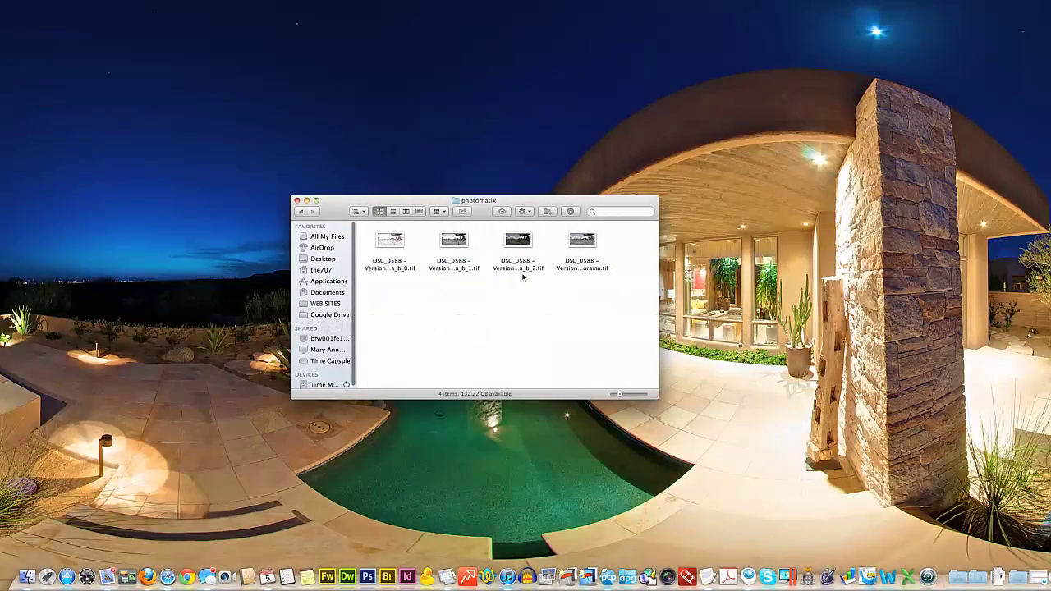
click(582, 240)
double_click(582, 240)
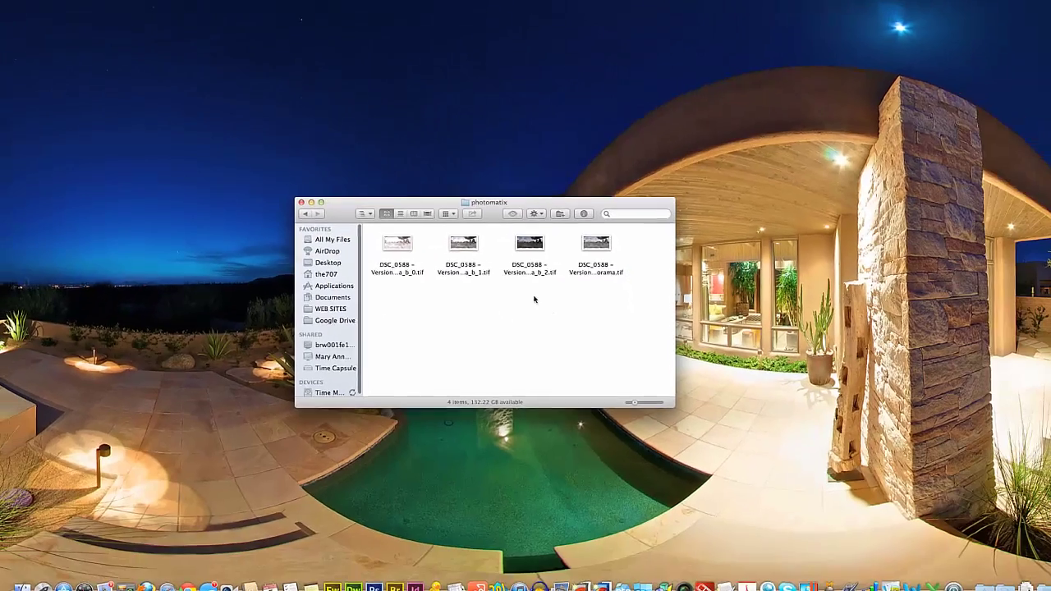
- Drag the three brackets onto Photomatix Pro and confirm merging them for HDR
drag(520, 298, 585, 568)
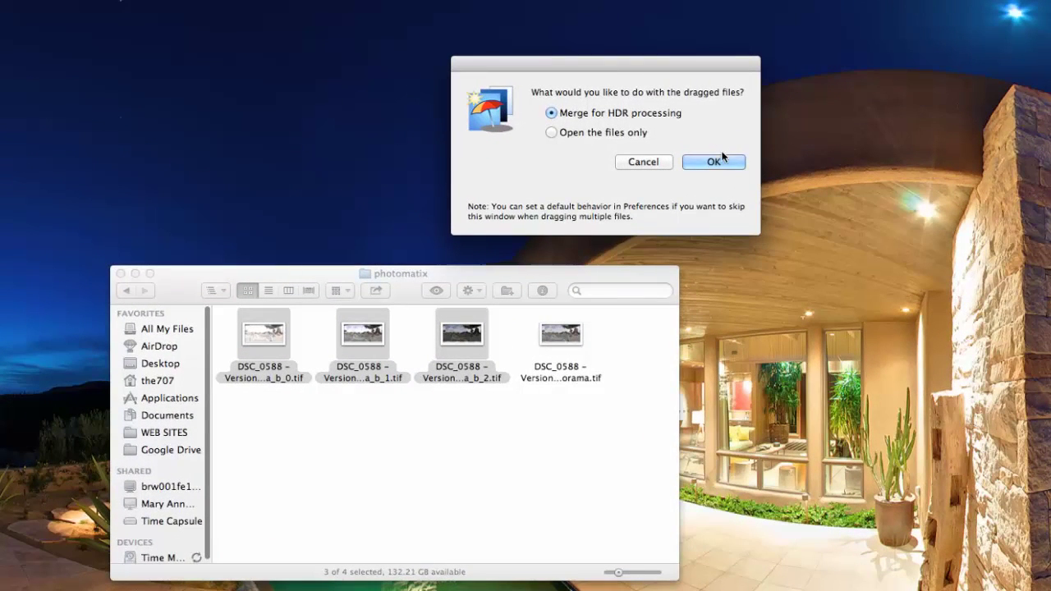
click(722, 157)
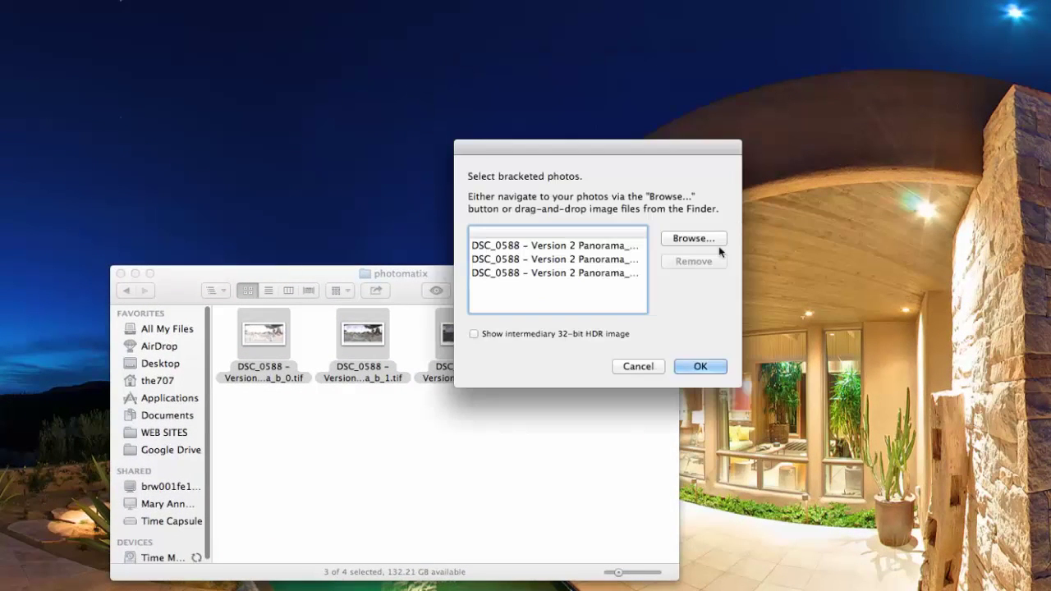
click(706, 364)
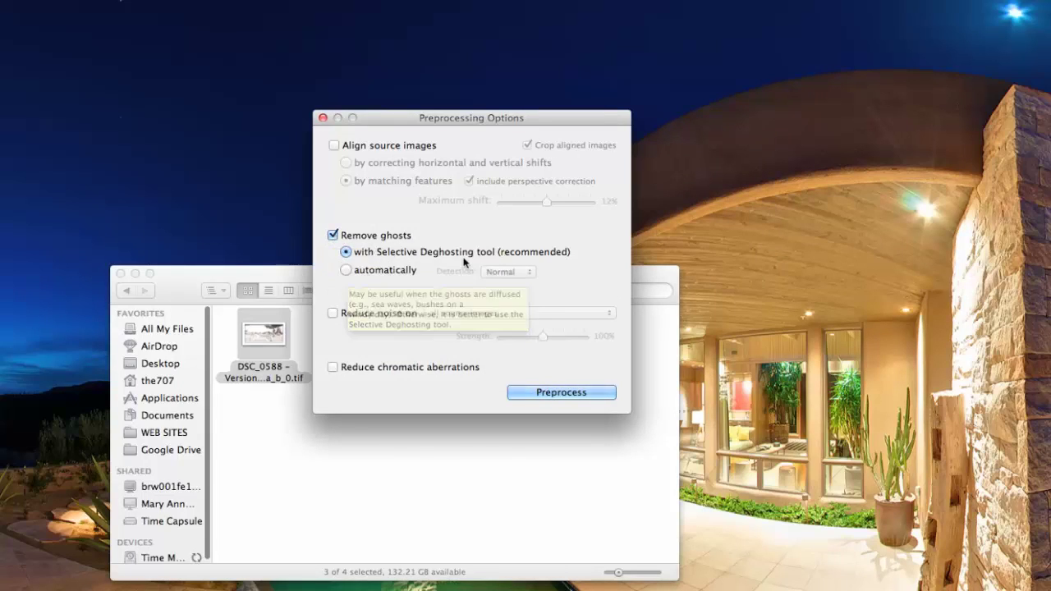
- Preprocess, zoom in, and mark the two blurred street cars as ghosted areas
click(558, 393)
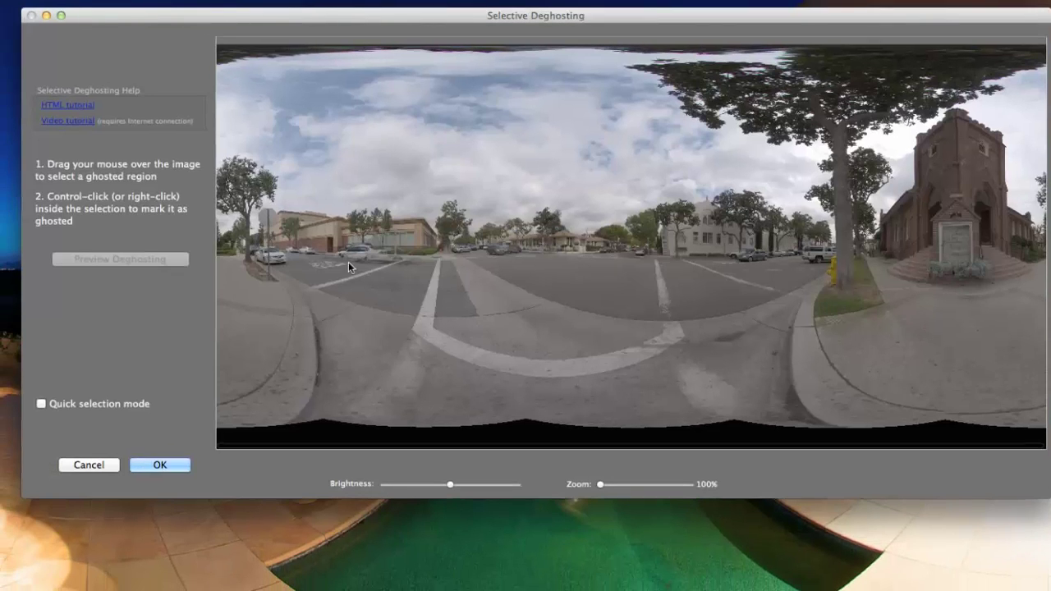
drag(599, 483, 659, 483)
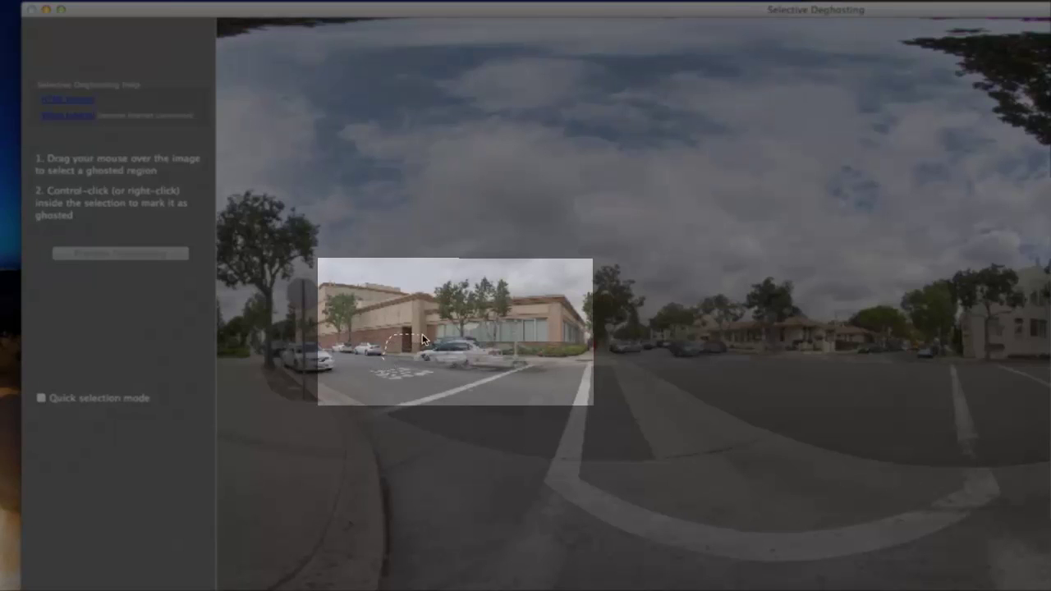
drag(422, 335, 446, 333)
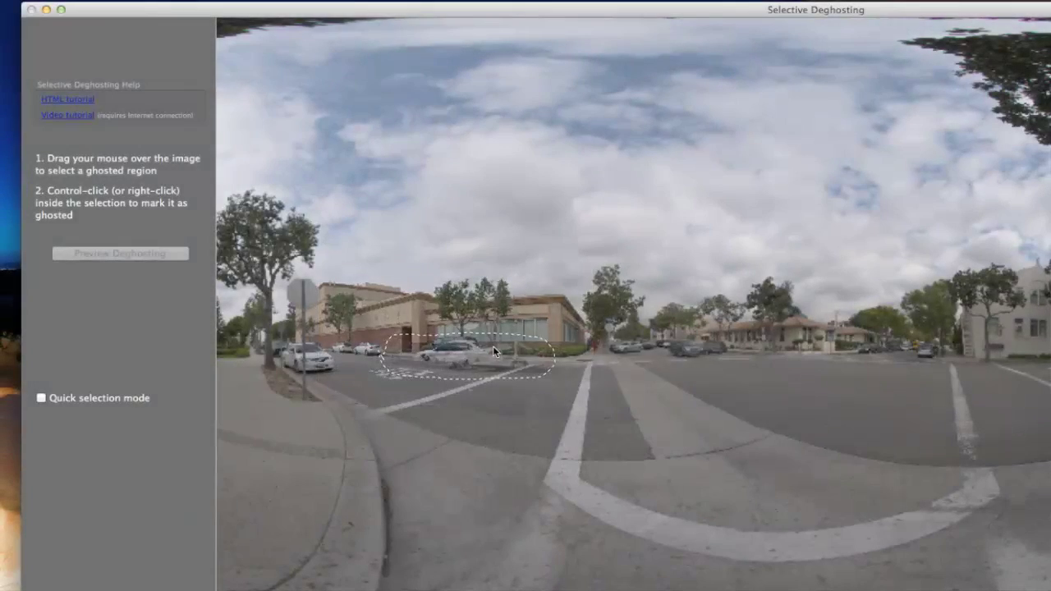
right_click(493, 347)
click(520, 354)
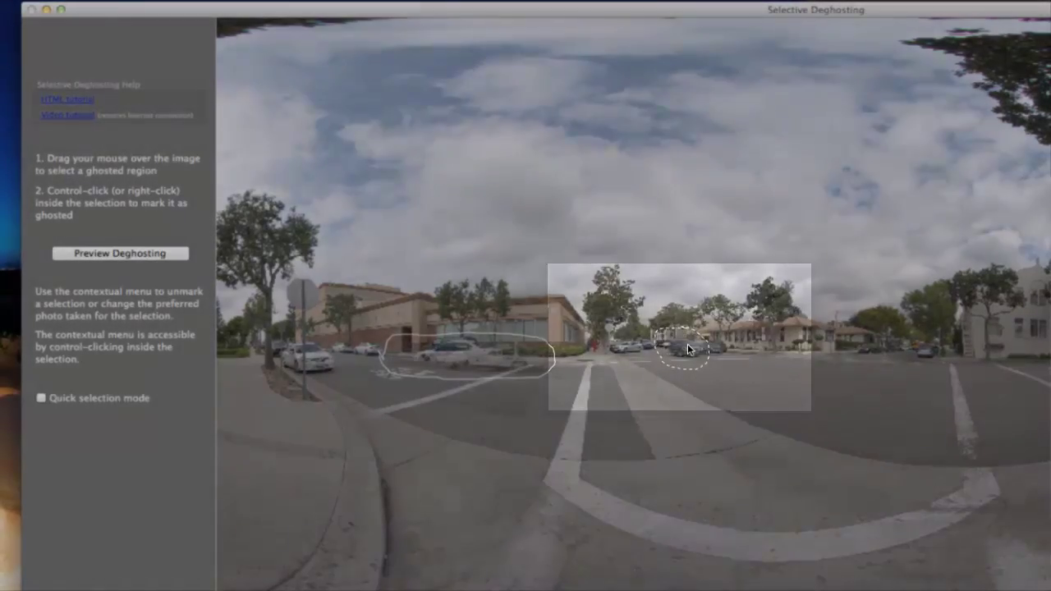
right_click(687, 345)
click(710, 351)
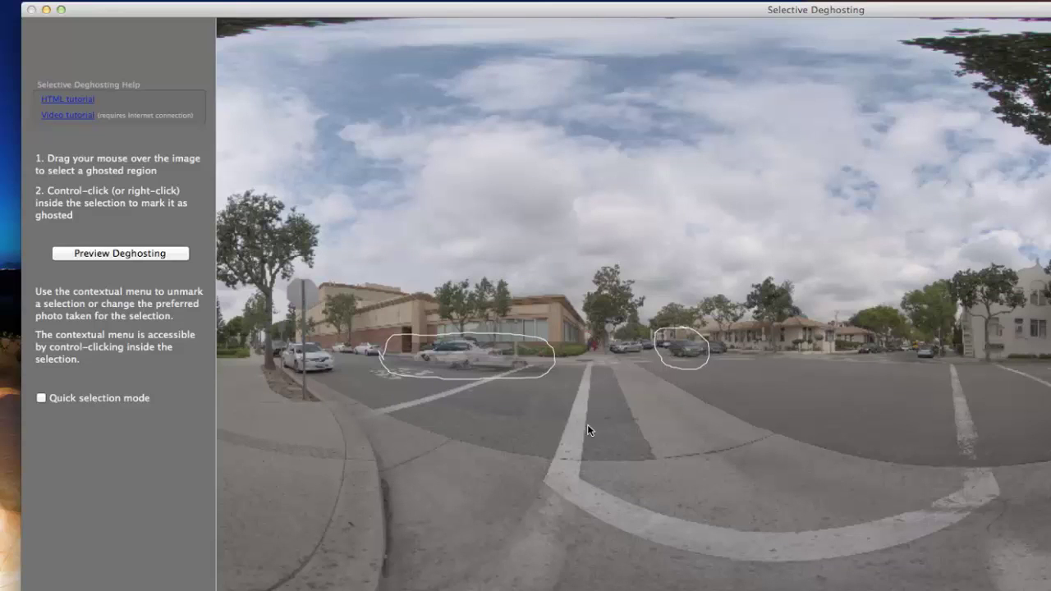
right_click(509, 361)
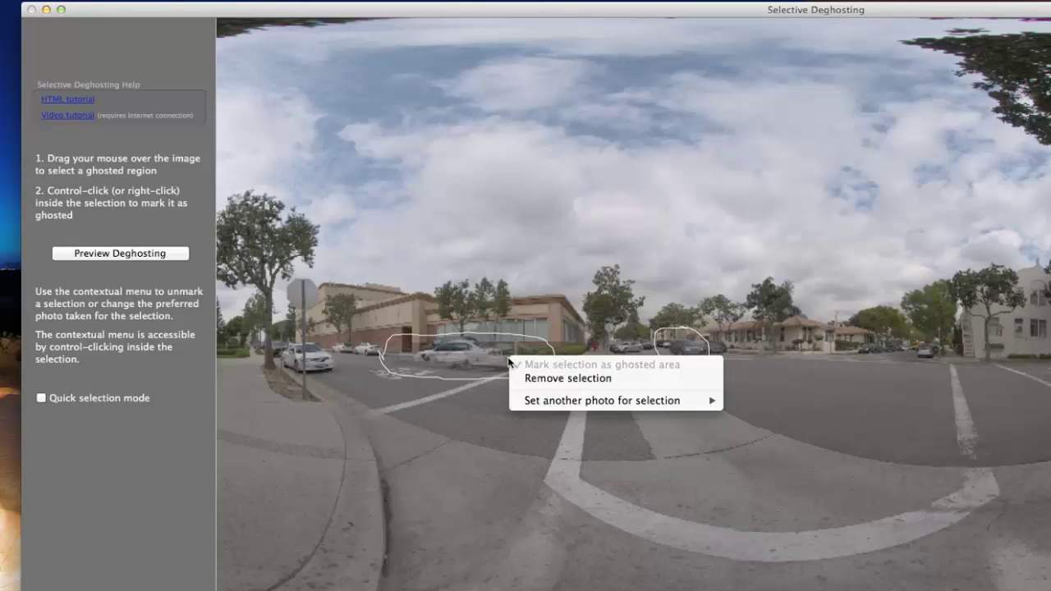
mouse_move(562, 404)
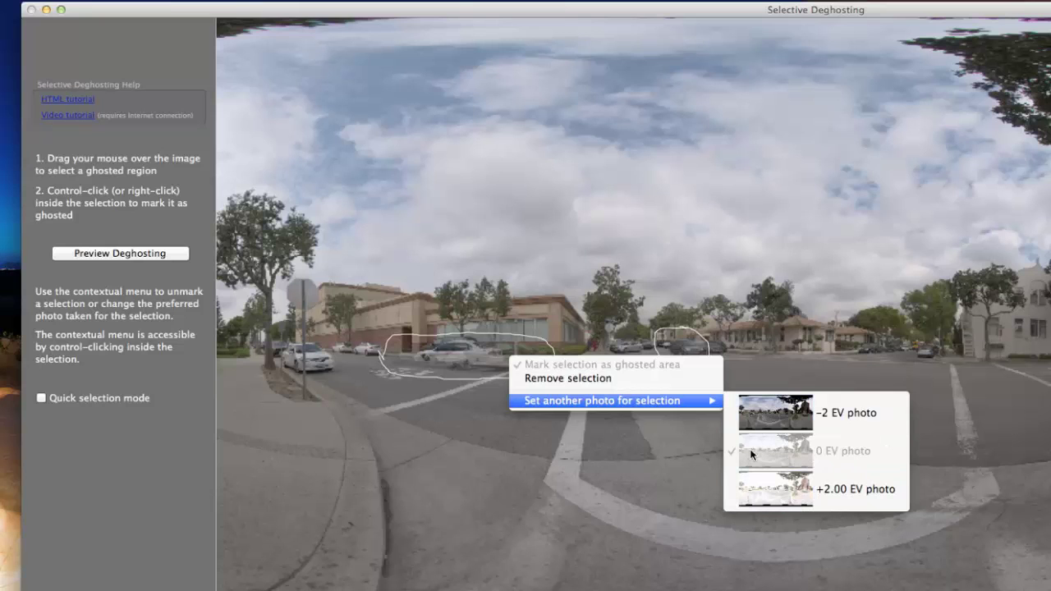
click(774, 454)
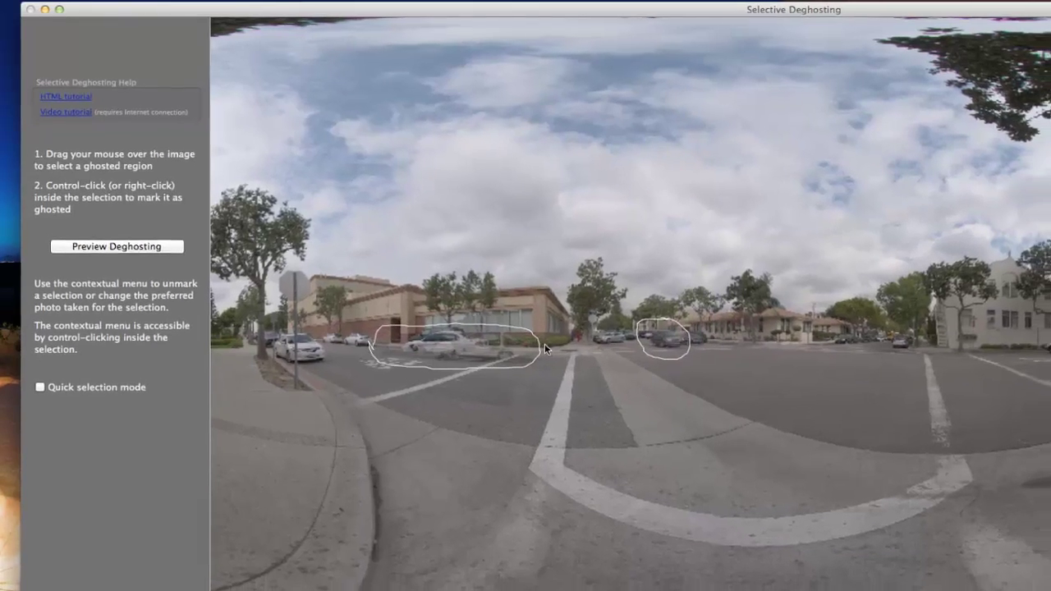
- Try the +2.00 EV and -2 EV photos for the centre car selection, then choose the final exposure
right_click(674, 341)
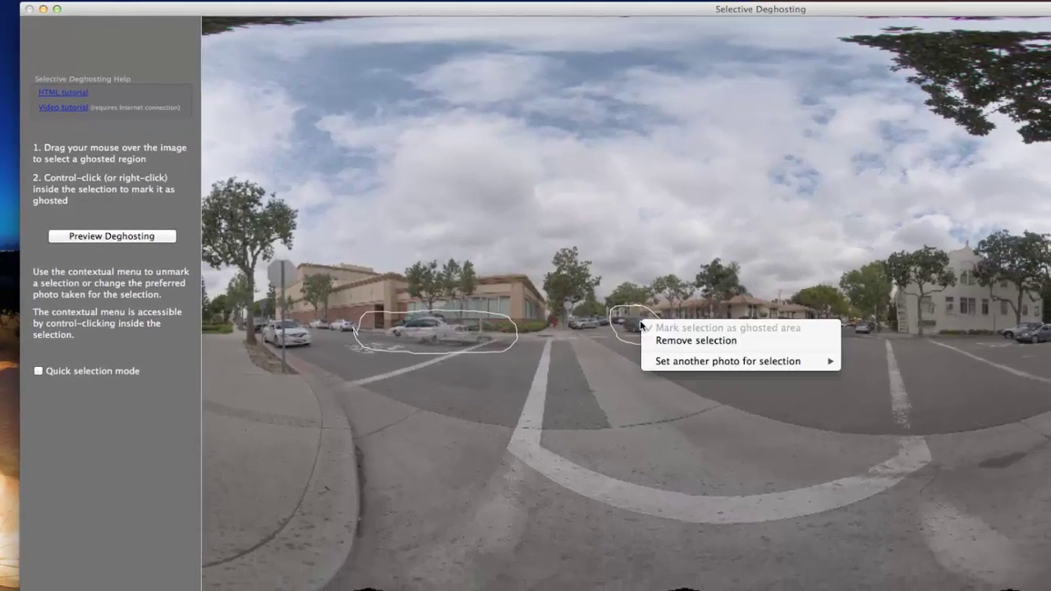
mouse_move(667, 362)
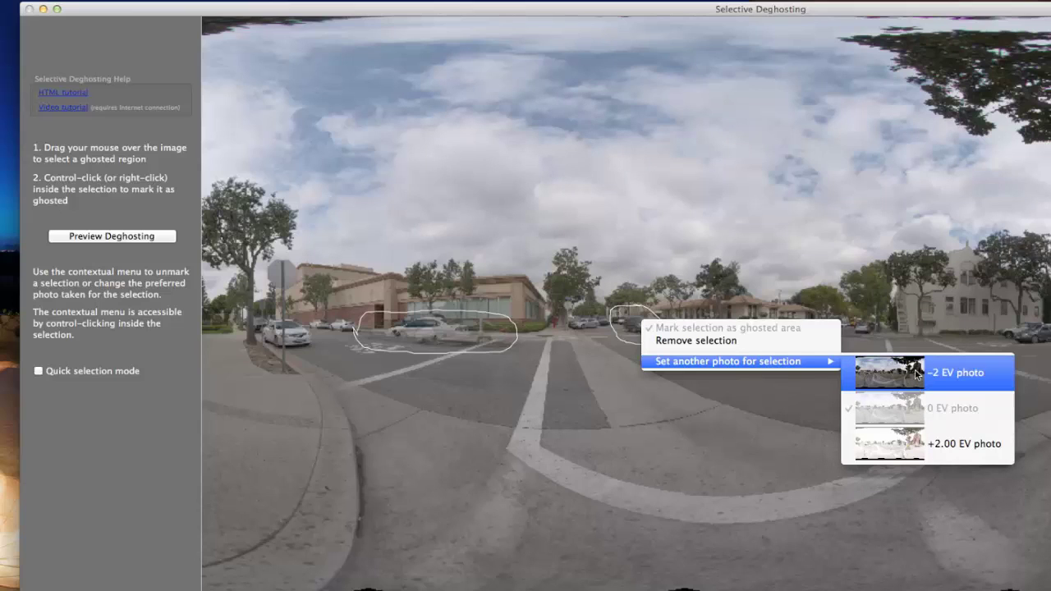
click(912, 444)
right_click(647, 324)
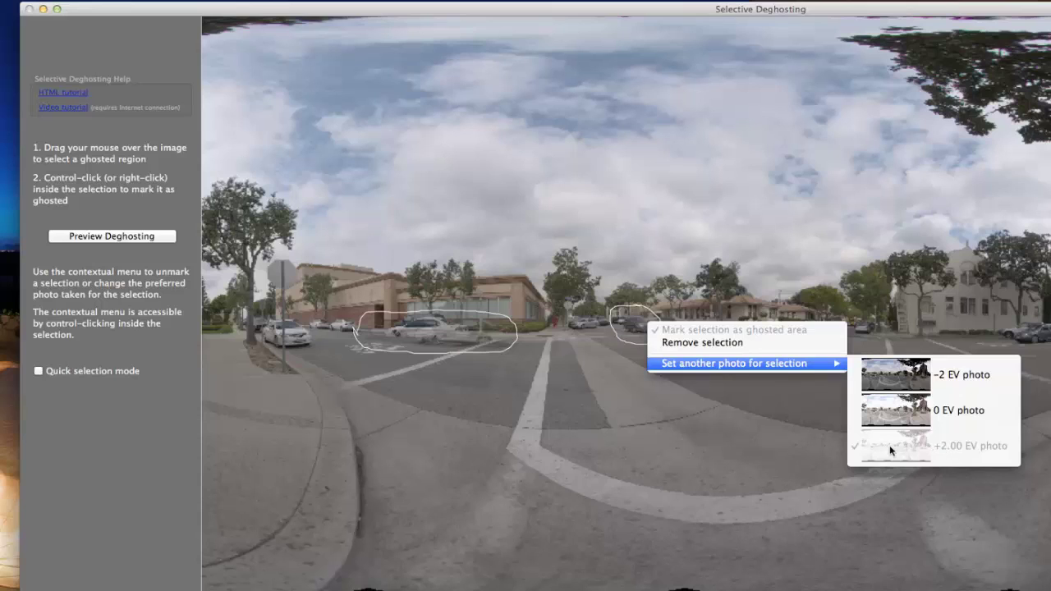
click(902, 379)
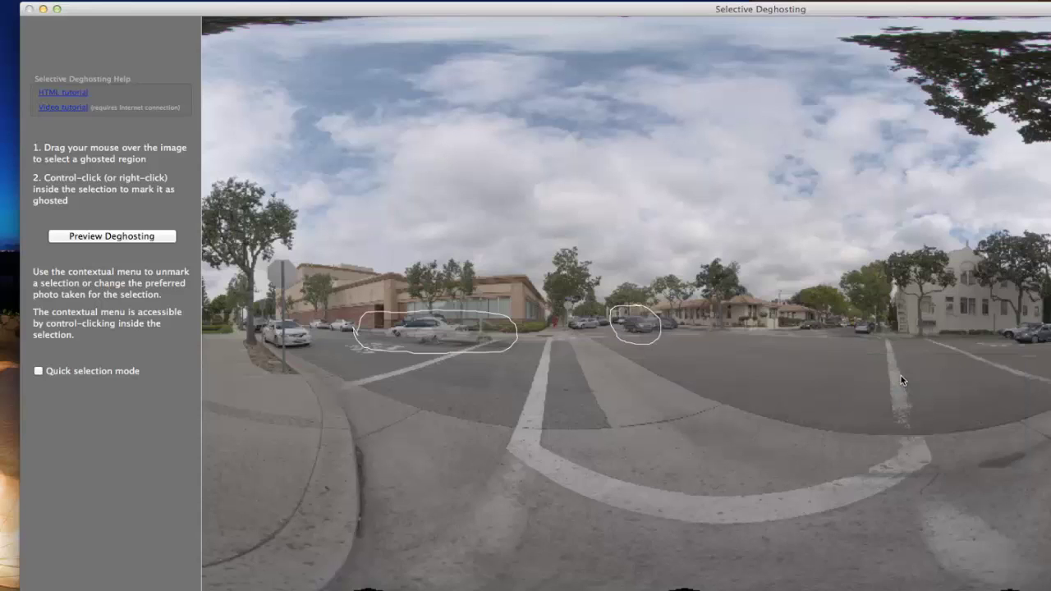
right_click(637, 331)
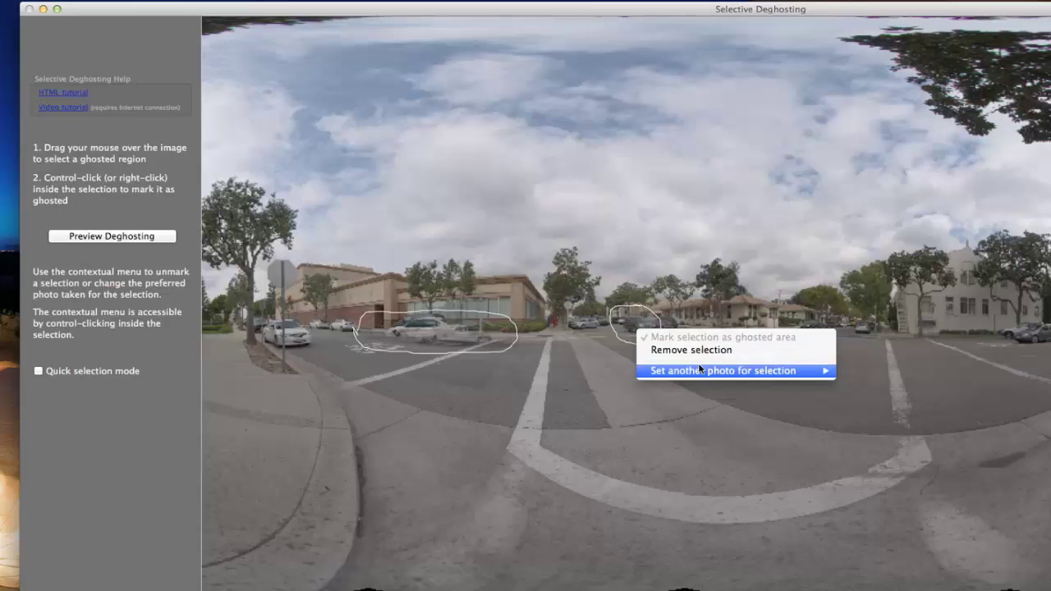
mouse_move(705, 371)
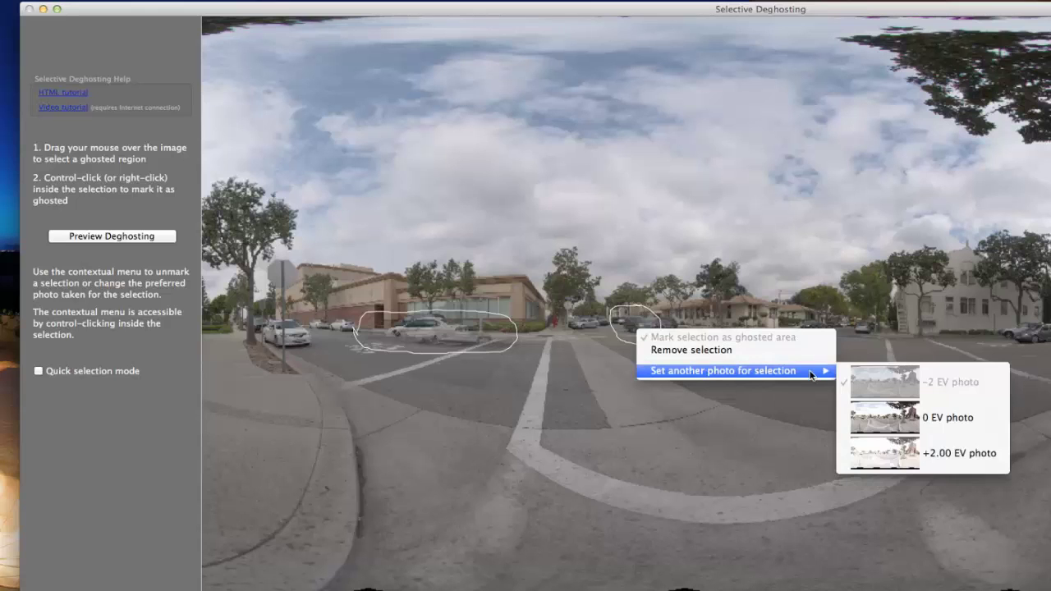
click(902, 424)
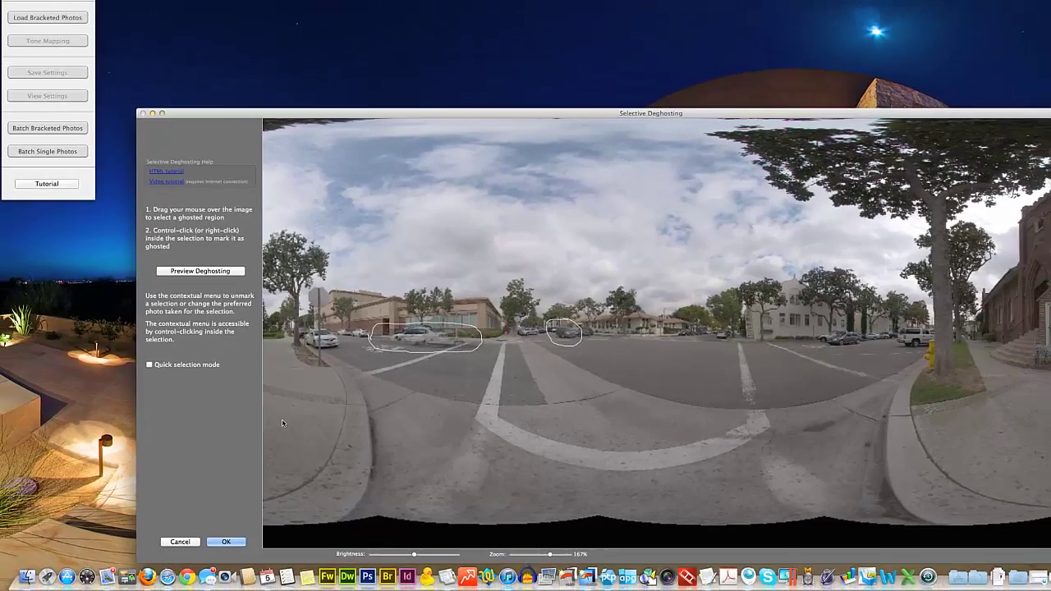
- Accept the deghosting to finish the HDR merge, then fit the panorama in the preview
click(226, 542)
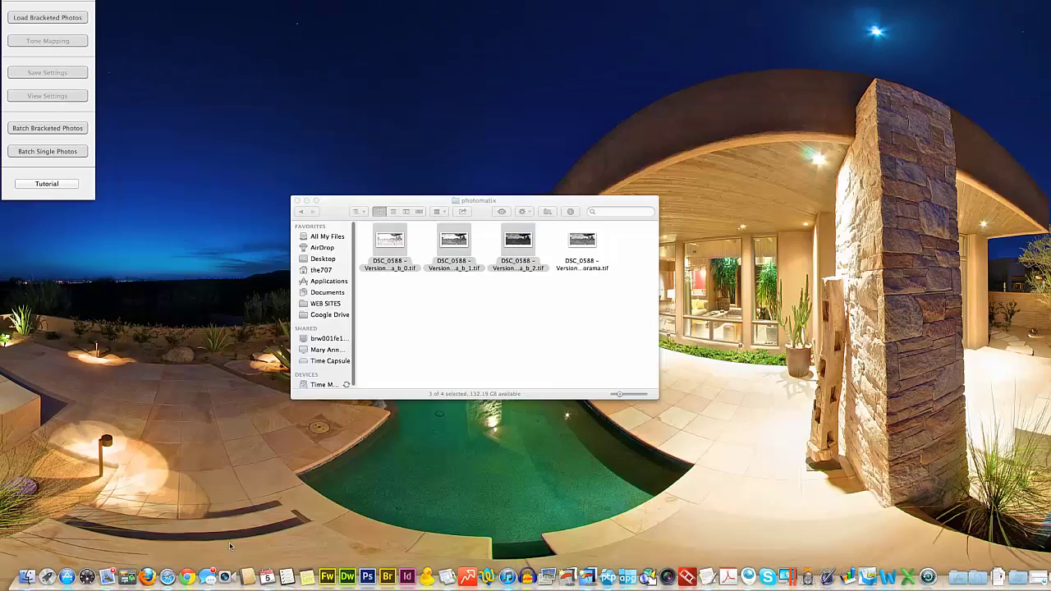
drag(82, 1, 82, 10)
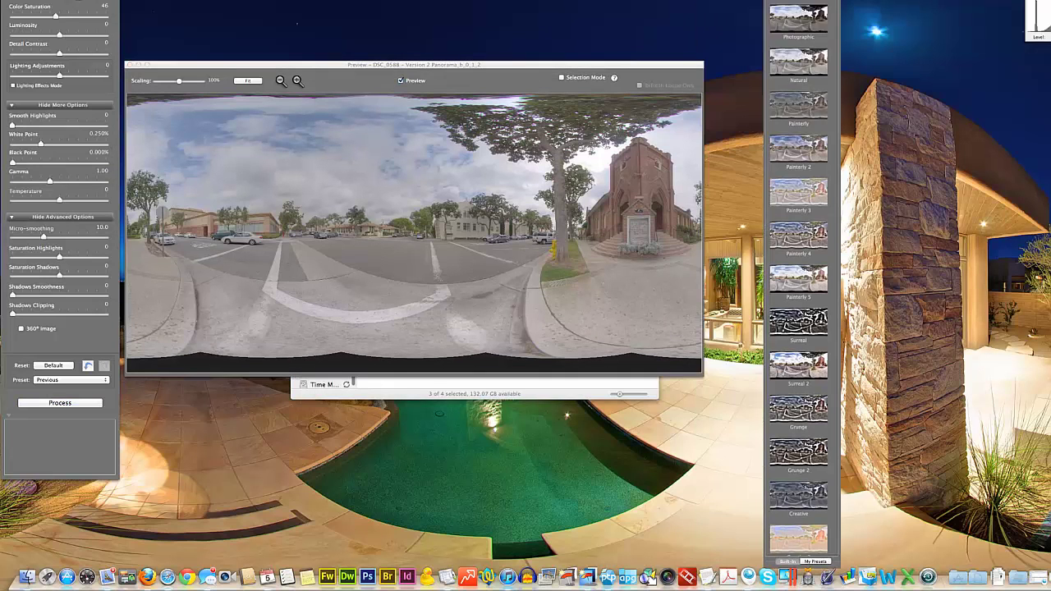
click(246, 80)
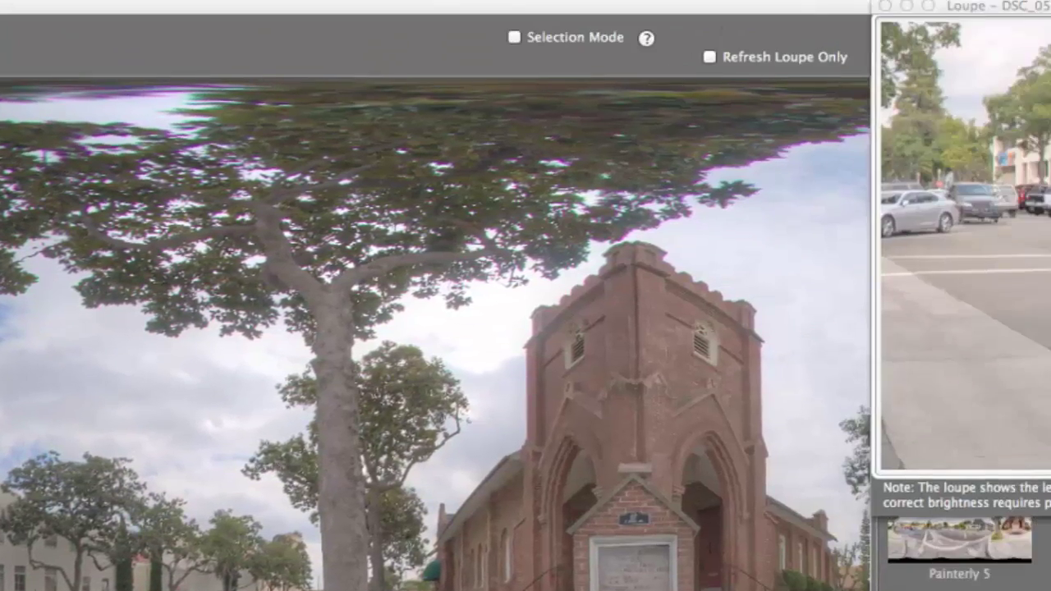
- Show a Loupe close-up of the white car on the left street, placed over the church
drag(1026, 7, 375, 83)
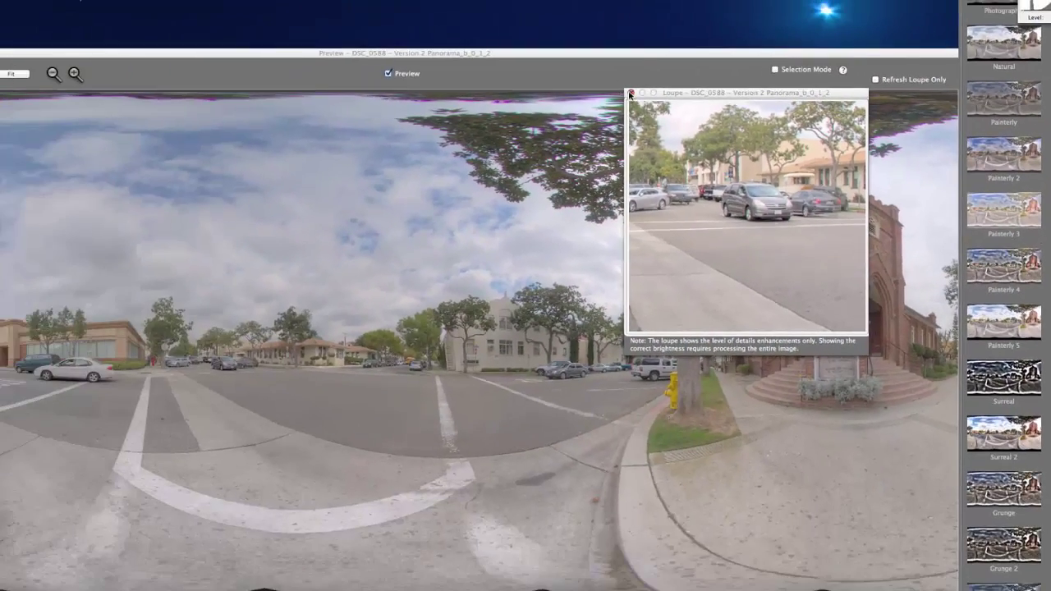
click(631, 93)
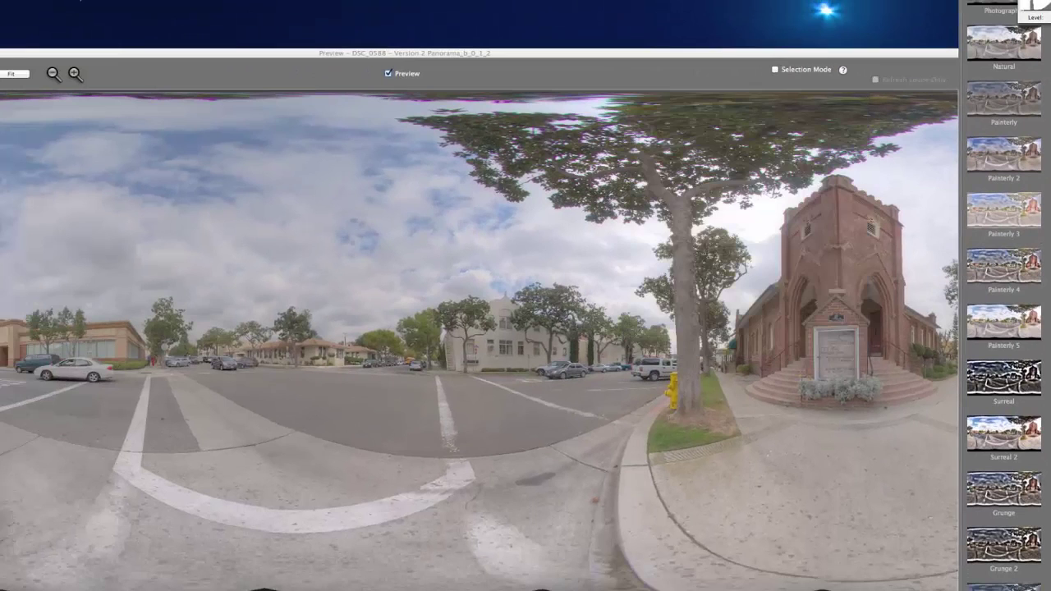
click(68, 378)
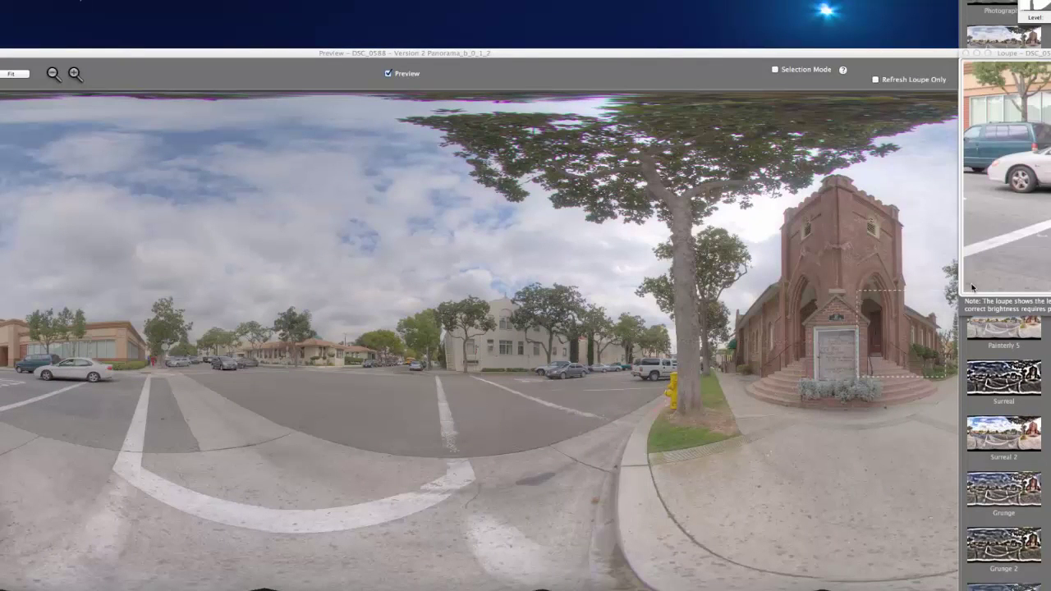
drag(1030, 54, 664, 93)
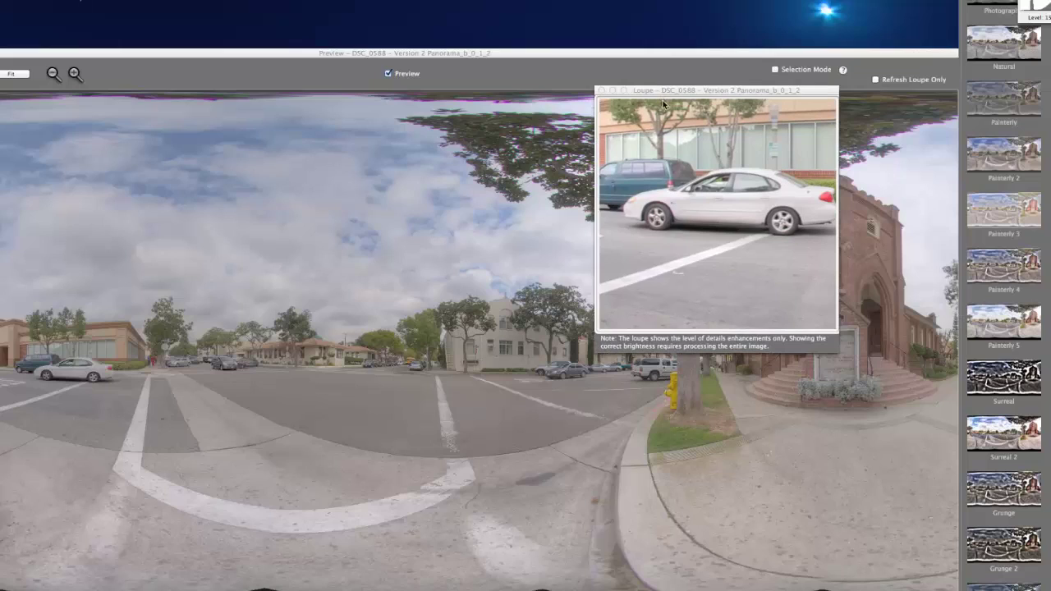